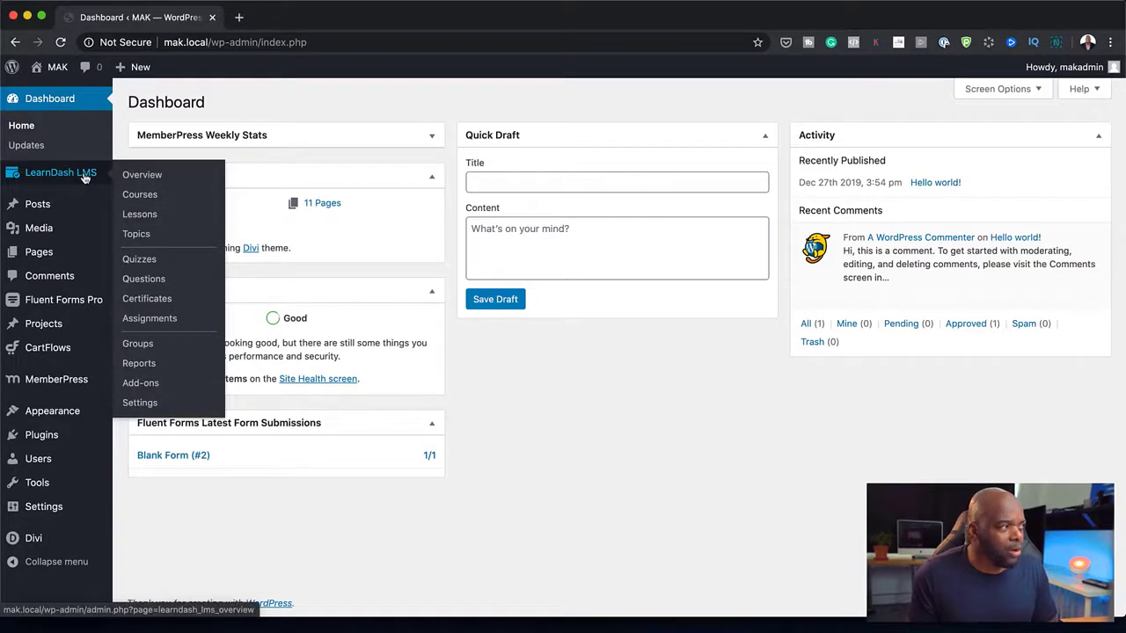
- Open the LearnDash add-ons list and check the status of the MemberPress for LearnDash add-on
click(150, 384)
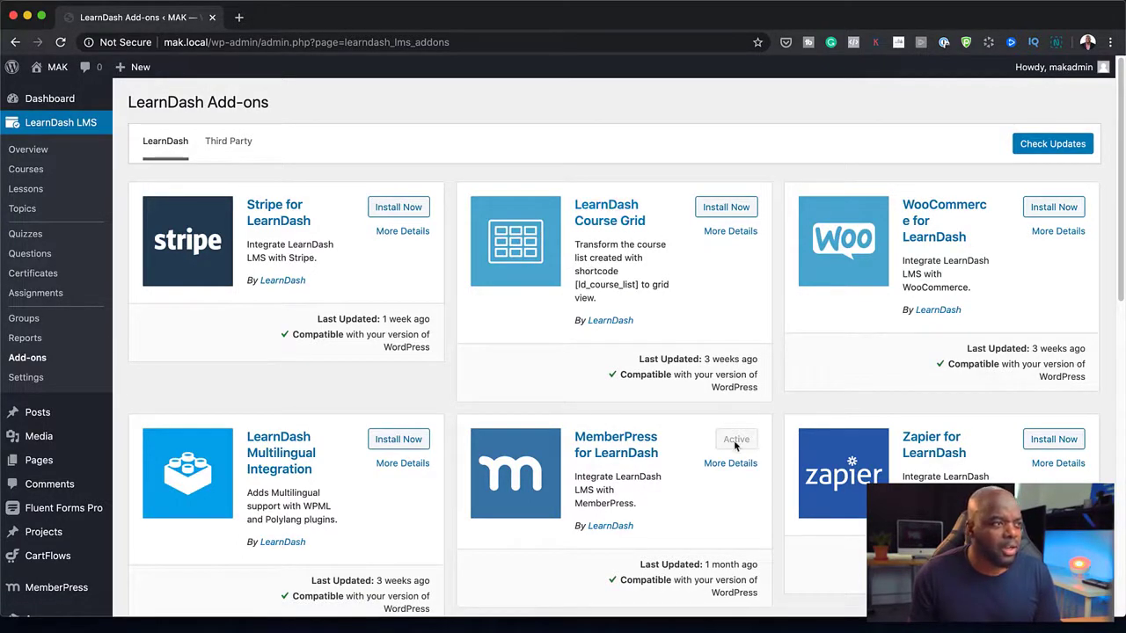
scroll(734, 446, down, 4)
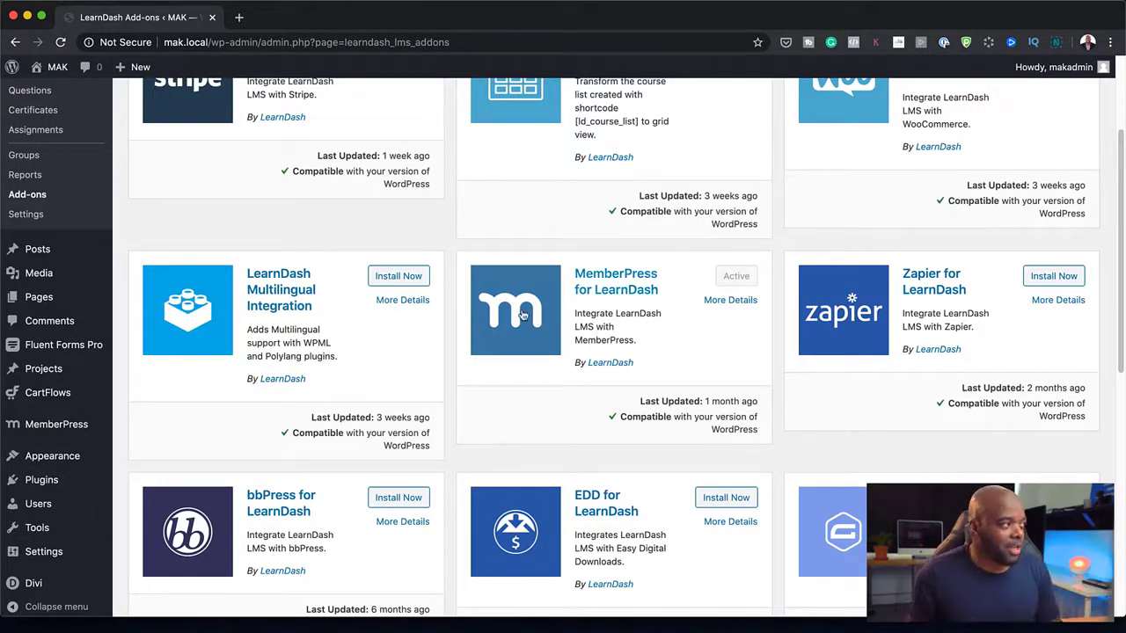
scroll(532, 337, up, 3)
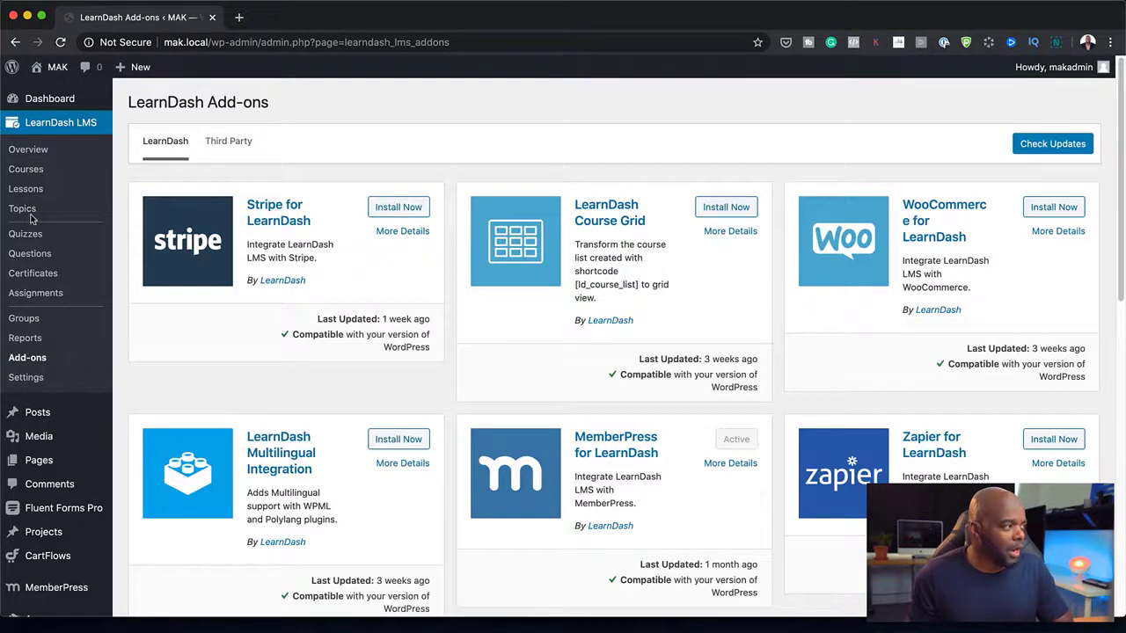
- Create a new LearnDash course titled "Mak Course"
click(24, 172)
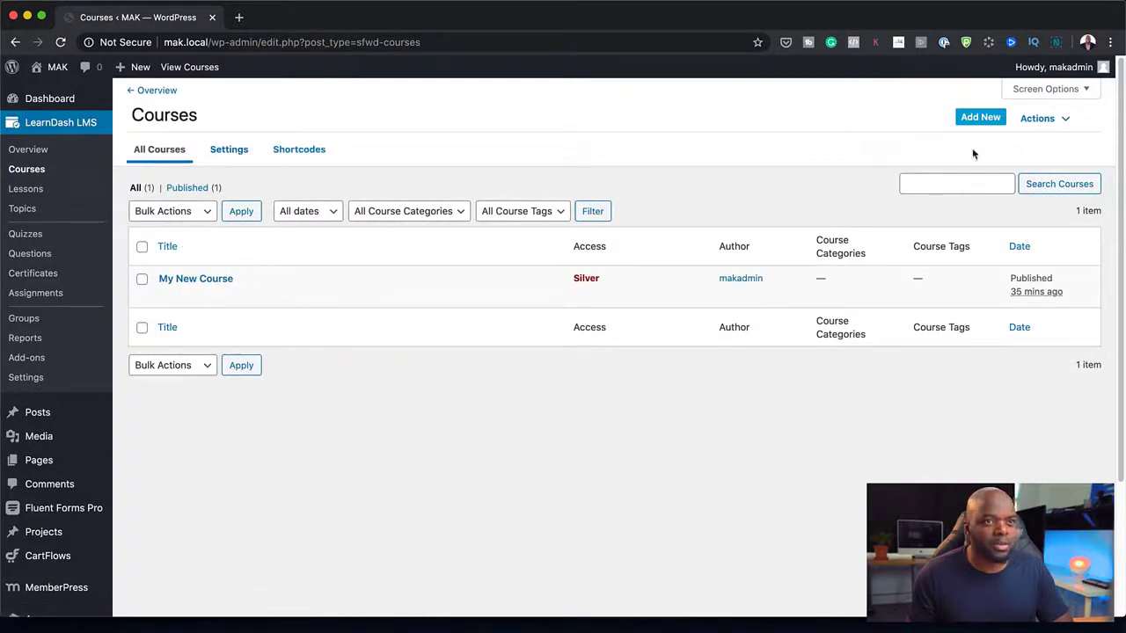
click(984, 121)
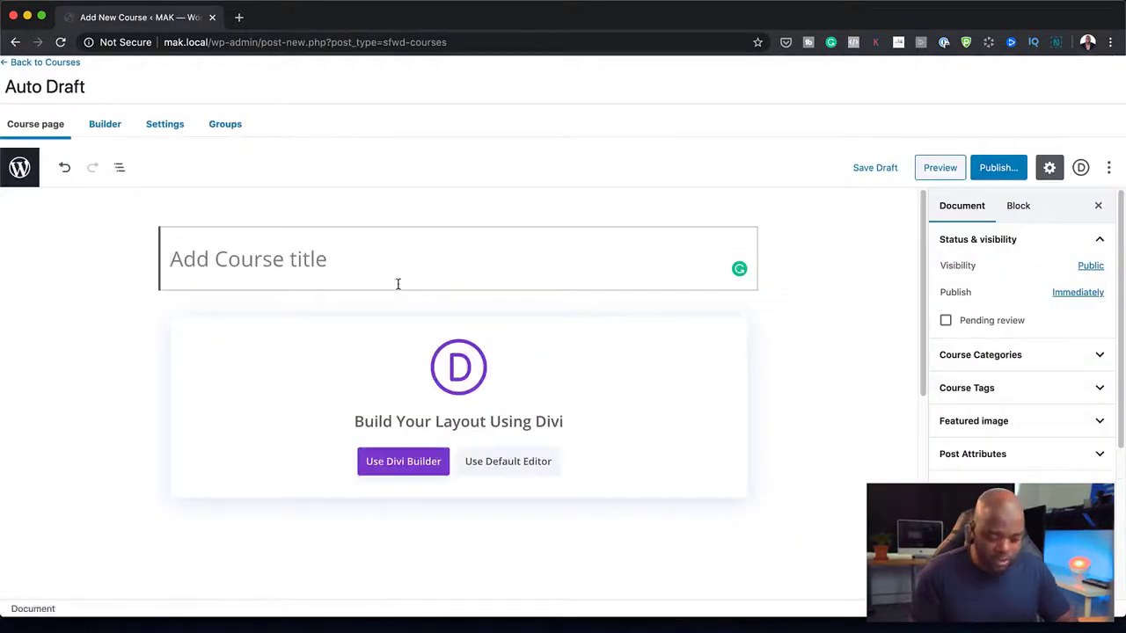
text(Mak Course)
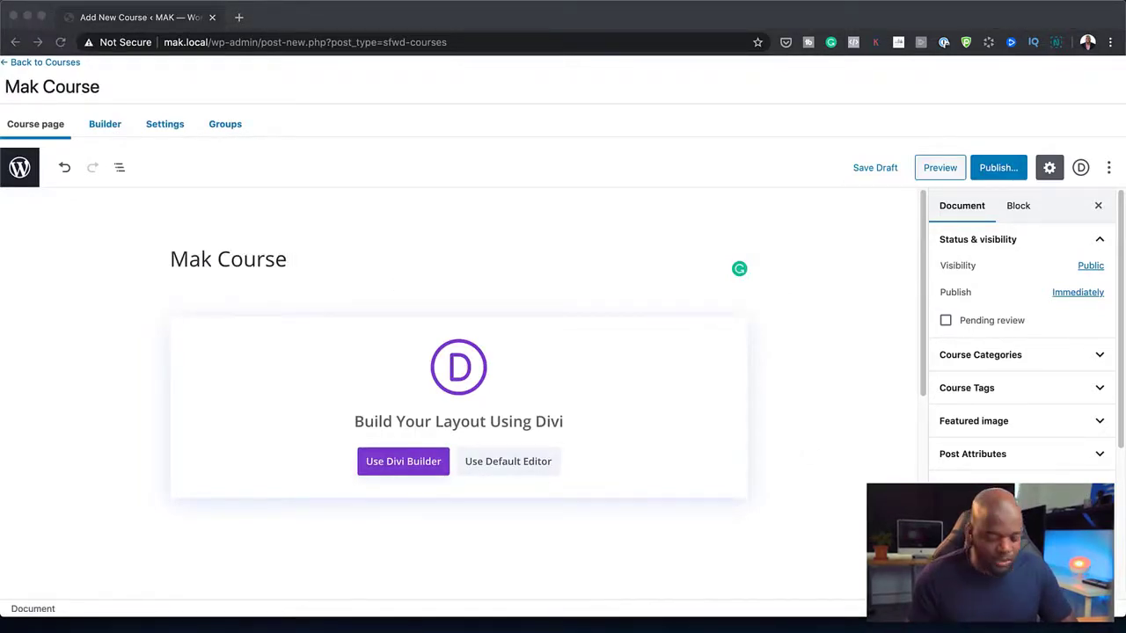
- Choose the default editor for the course and fill its content with four paragraphs of Lorem ipsum placeholder text
scroll(527, 316, down, 3)
click(520, 355)
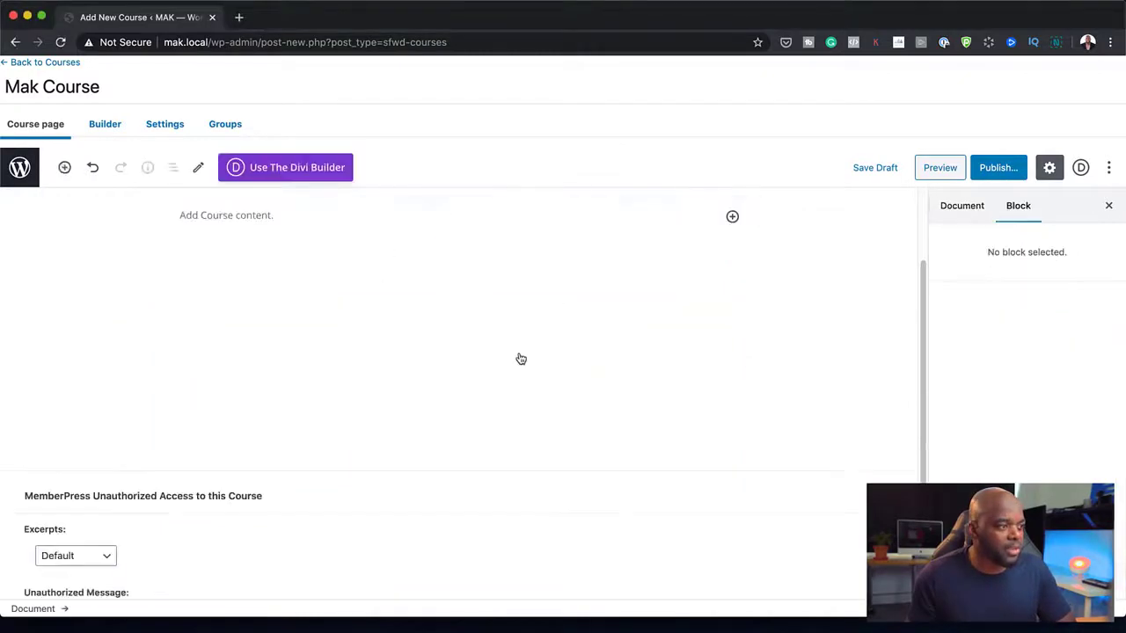
scroll(453, 351, up, 2)
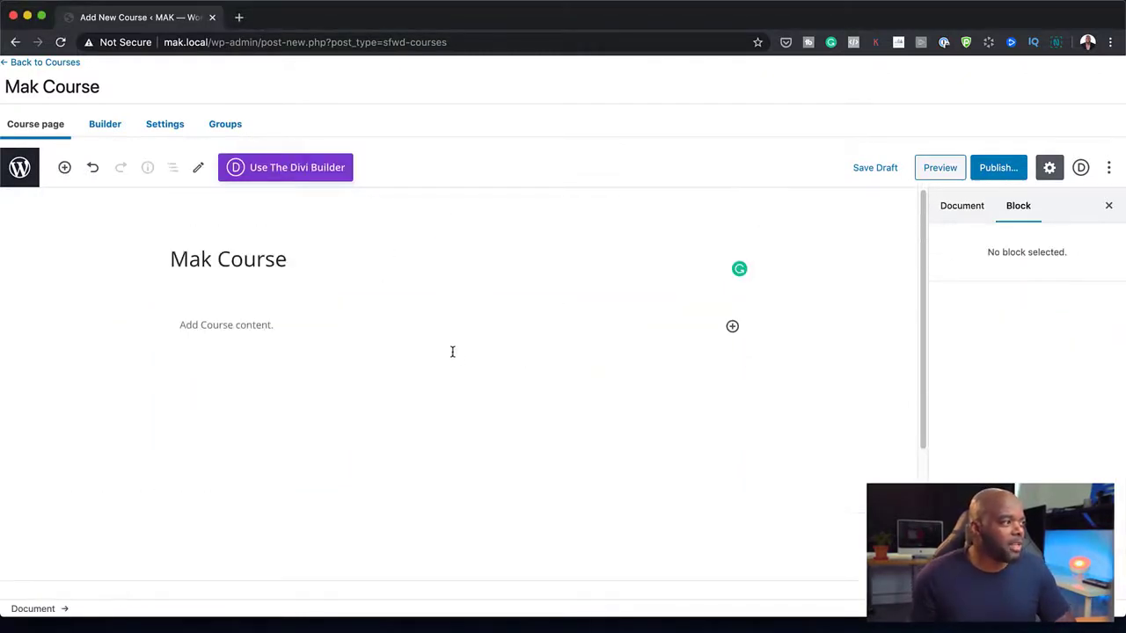
click(192, 329)
text(Lorem ipsum dolor sit amet, consectetuer adipiscing elit. Donec odio. Quisque volutpat mattis eros. Nullam malesuada erat ut turpis. Suspendisse urna nibh, viverra non, semper suscipit, posuere a, pede. Donec nec justo eget felis facilisis fermentum. Aliquam porttitor mauris sit amet orci. Aenean dignissim pellentesque felis. Morbi in sem quis dui placerat ornare. Pellentesque odio nisi, euismod in, pharetra a, ultricies in, diam. Sed arcu. Cras consequat. Praesent dapibus, neque id cursus faucibus, tortor neque egestas auguae, eu vulputate magna eros eu erat. Aliquam erat volutpat. Nam dui mi, tincidunt quis, accumsan porttitor, facilisis luctus, metus.)
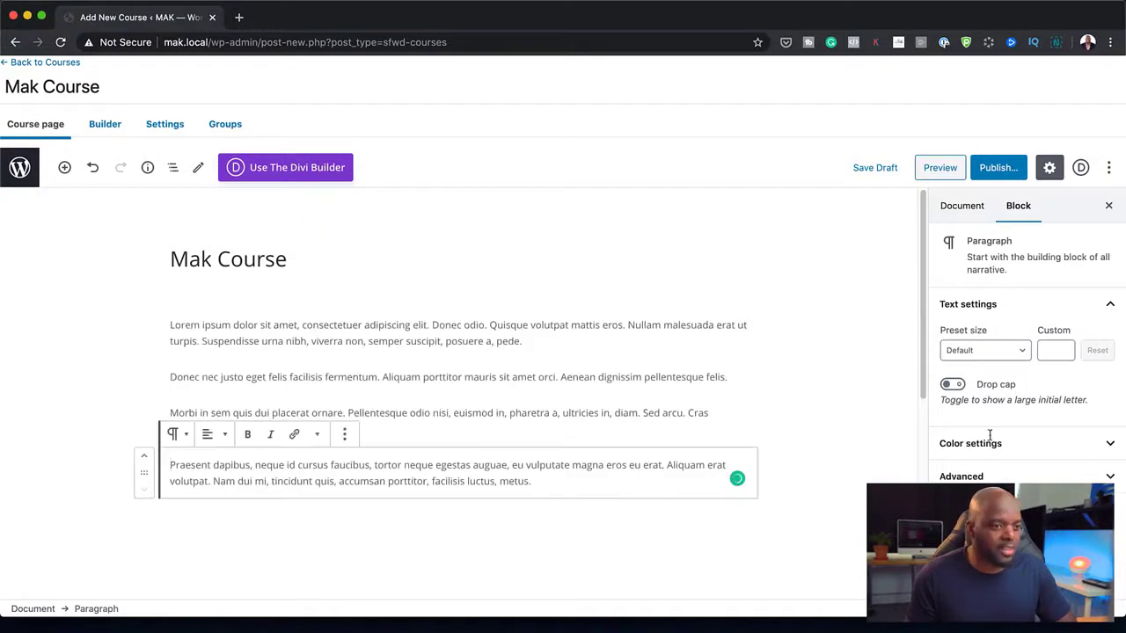
- Set video-cover-01.jpg from the media library as the course's featured image
click(962, 205)
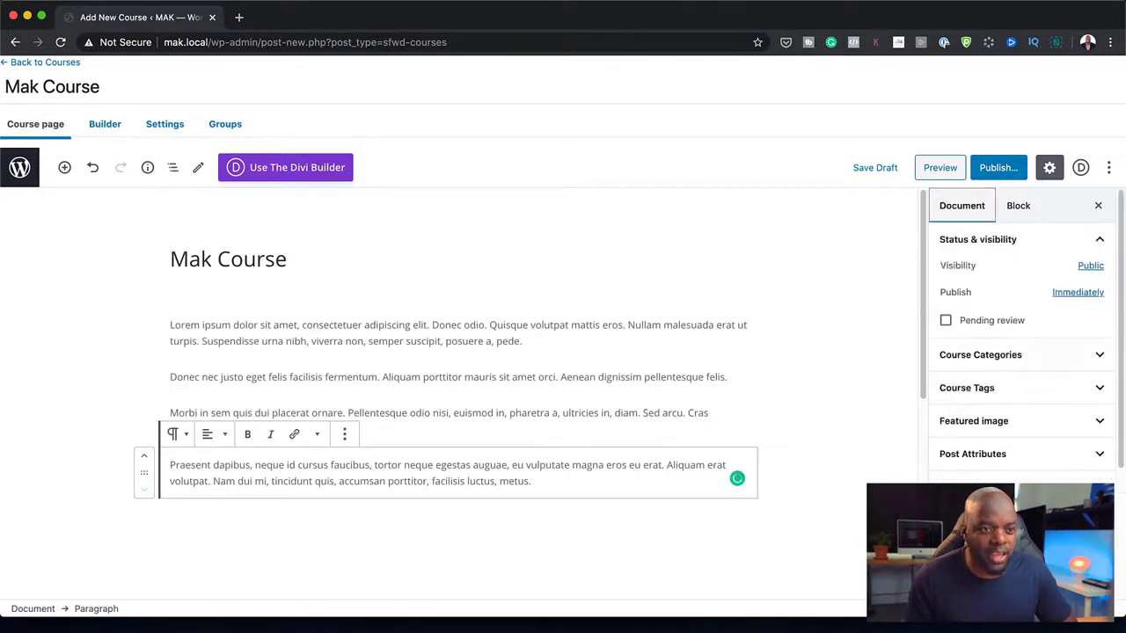
scroll(1064, 462, down, 4)
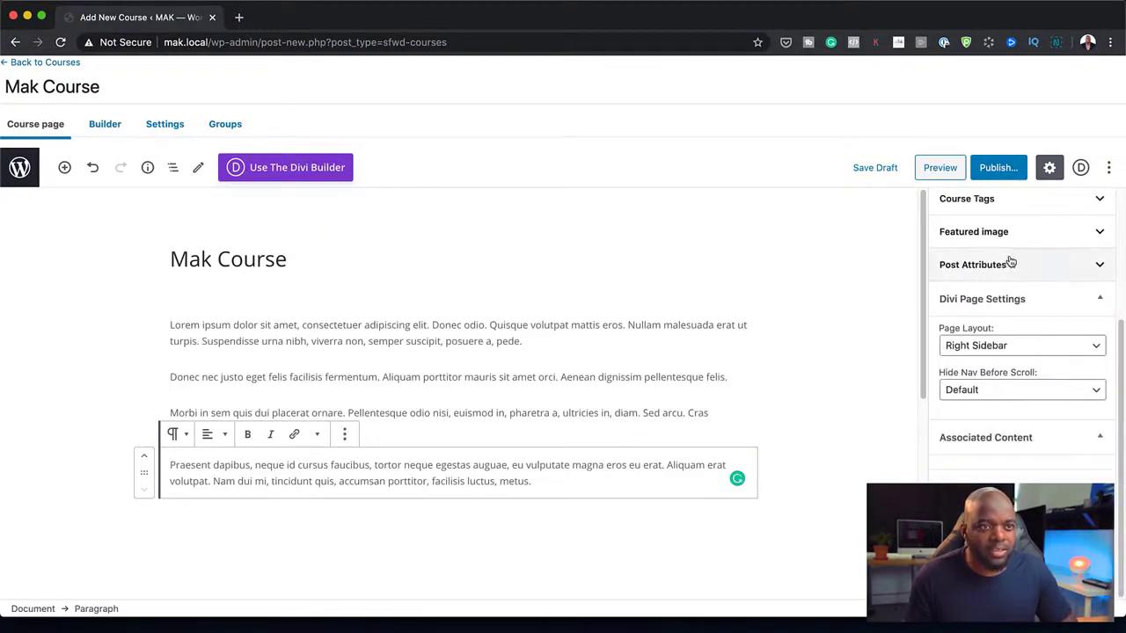
click(995, 231)
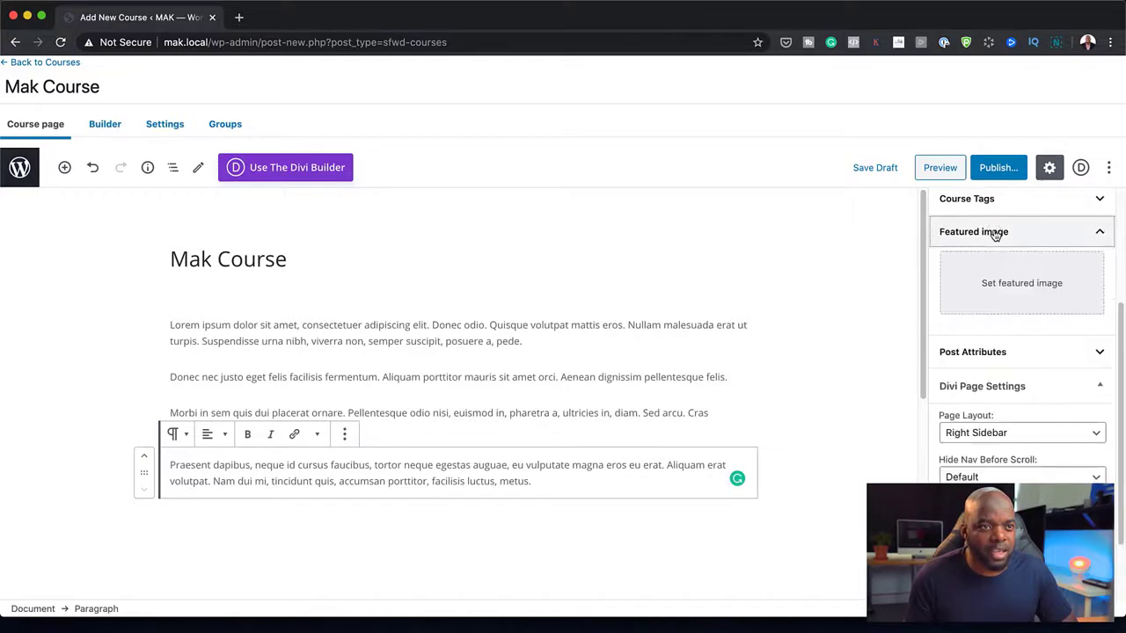
click(1020, 281)
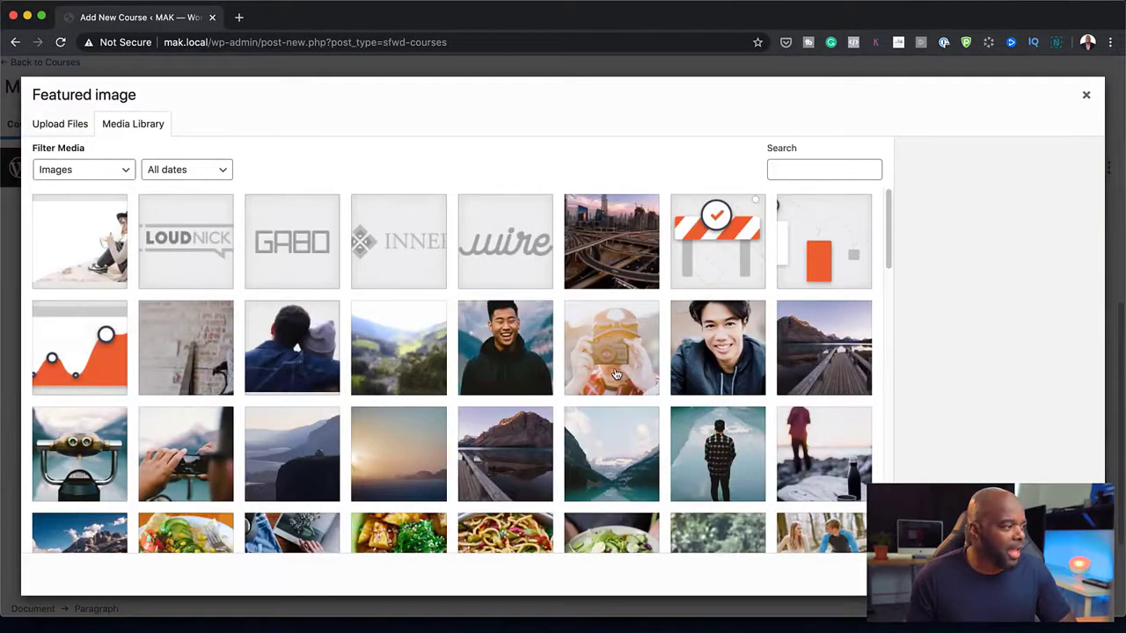
click(185, 449)
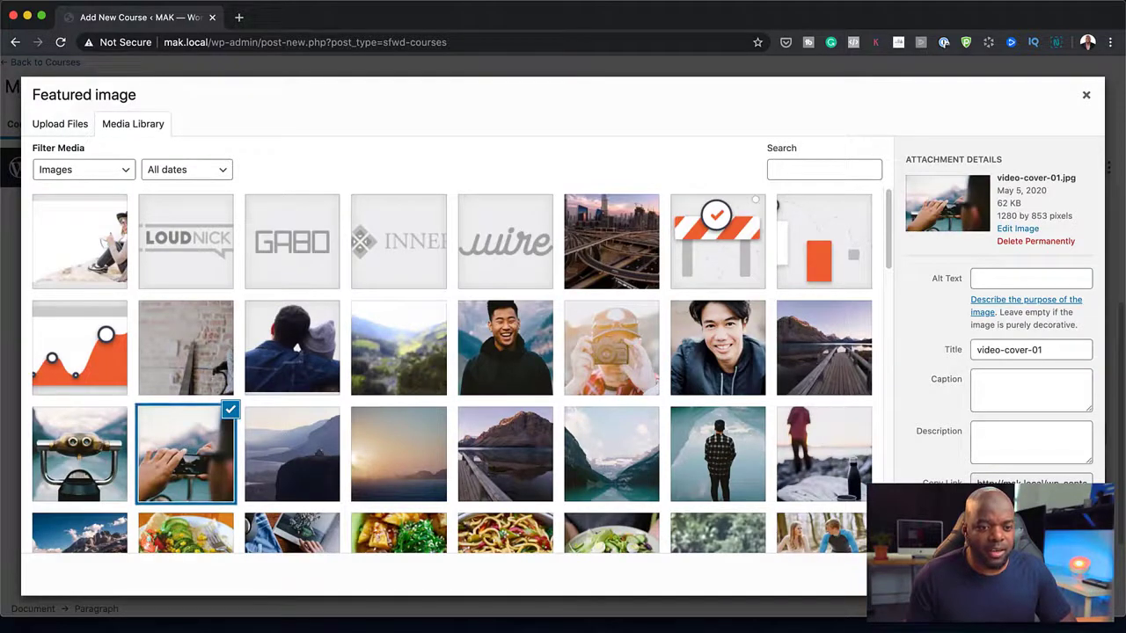
click(1046, 576)
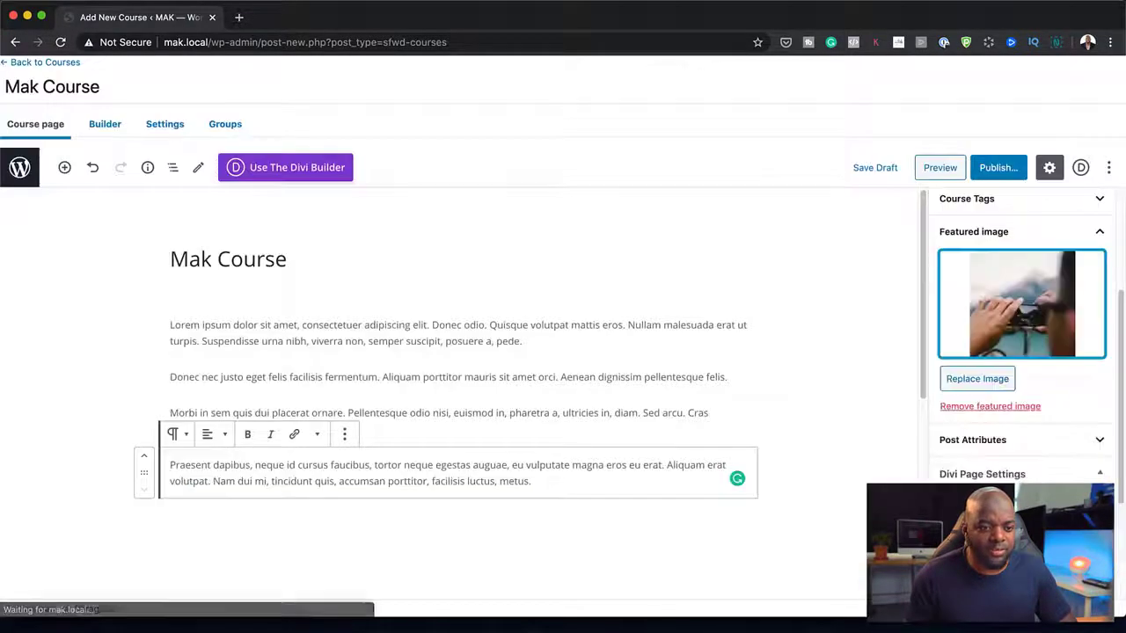
- Publish the course and look through its live page down to the course text
click(1000, 170)
click(1025, 160)
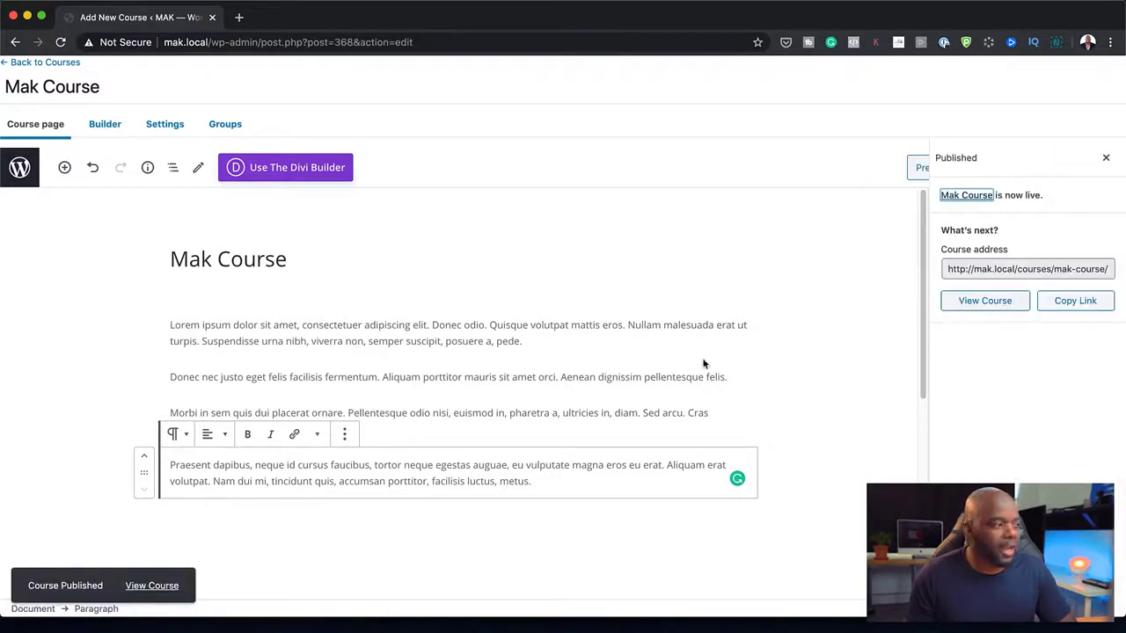
click(152, 587)
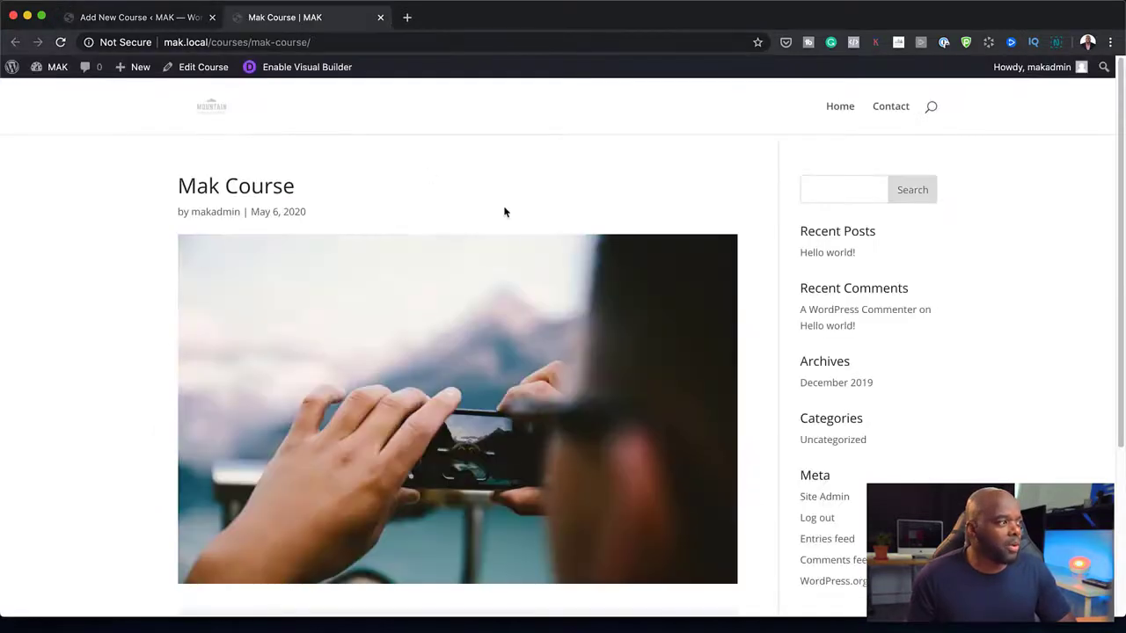
scroll(555, 329, down, 5)
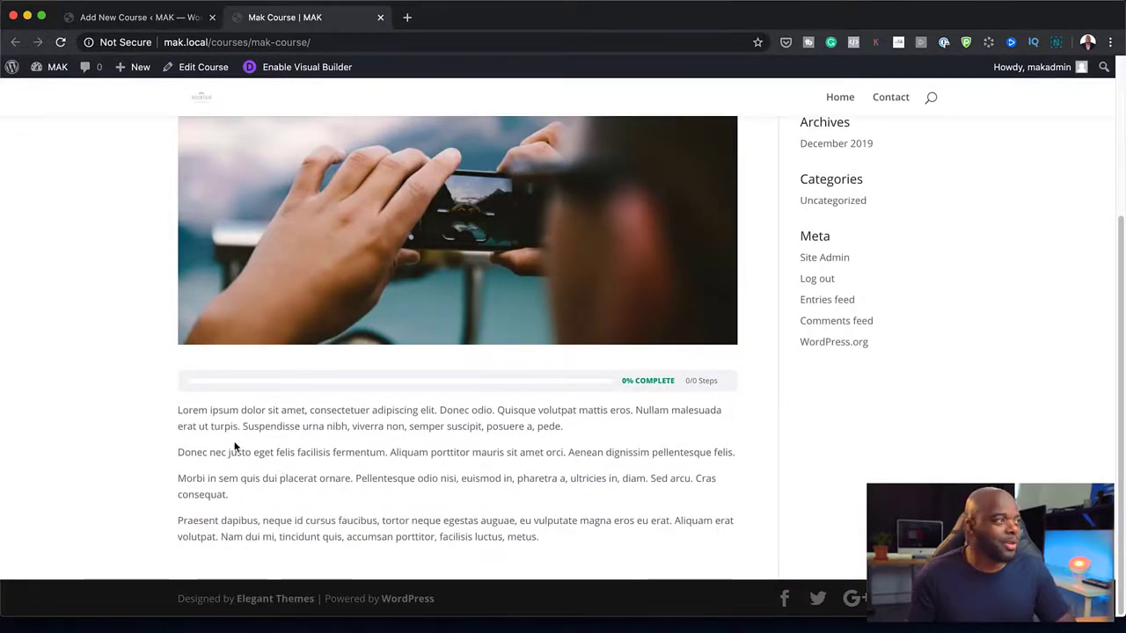
- Leave the course editor and add a new MemberPress membership titled "Maks Course Members"
click(150, 18)
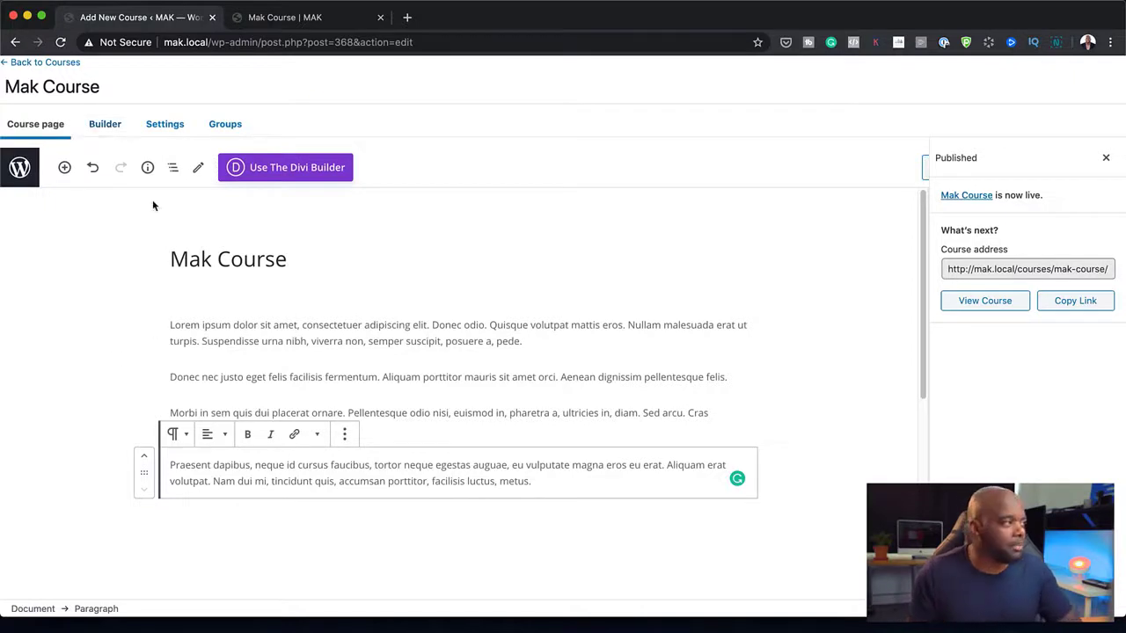
click(48, 62)
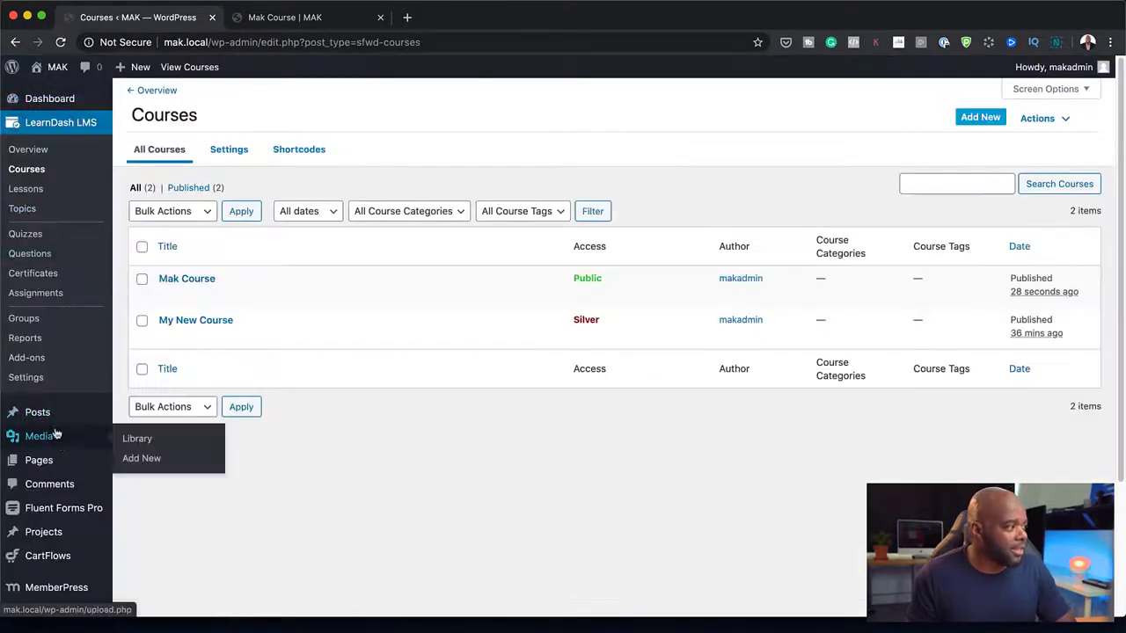
scroll(104, 417, down, 3)
scroll(104, 417, down, 2)
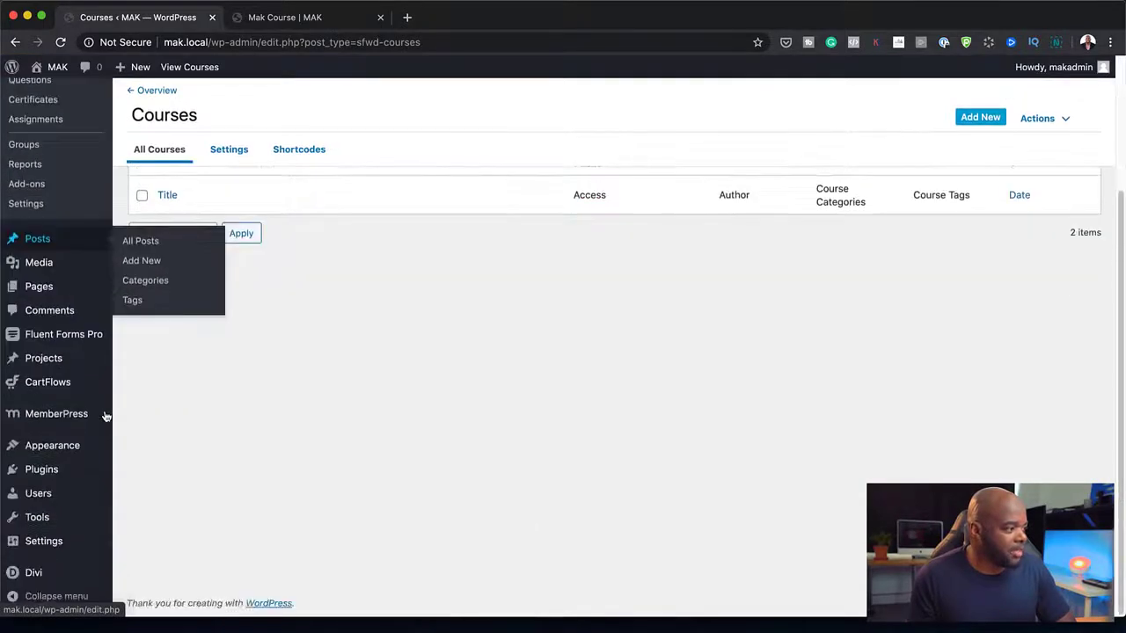
mouse_move(105, 414)
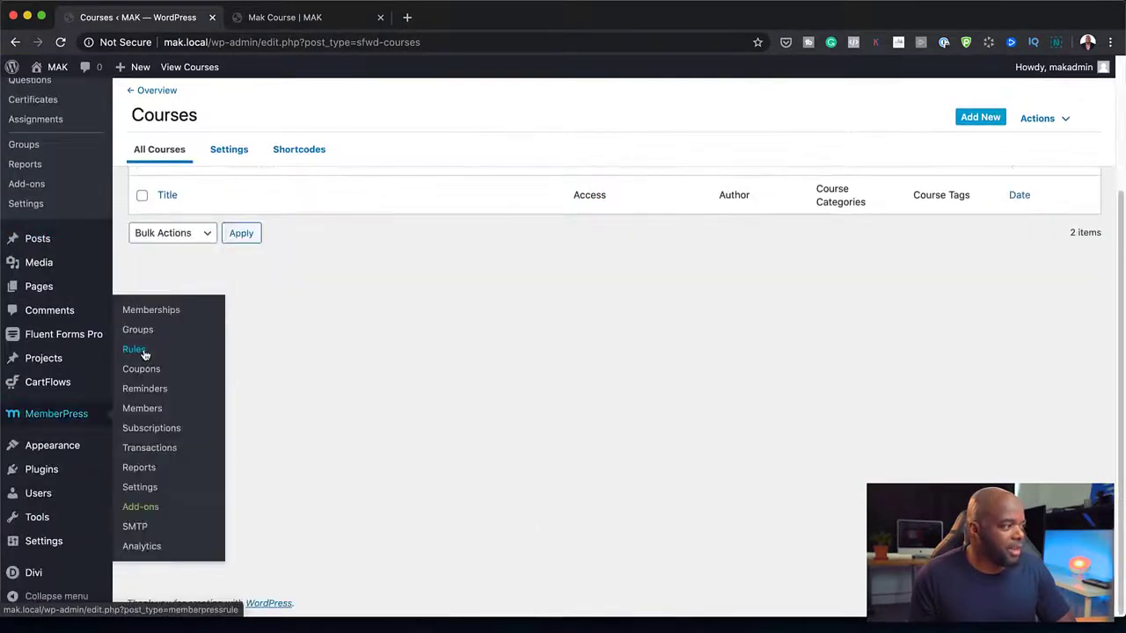
click(167, 309)
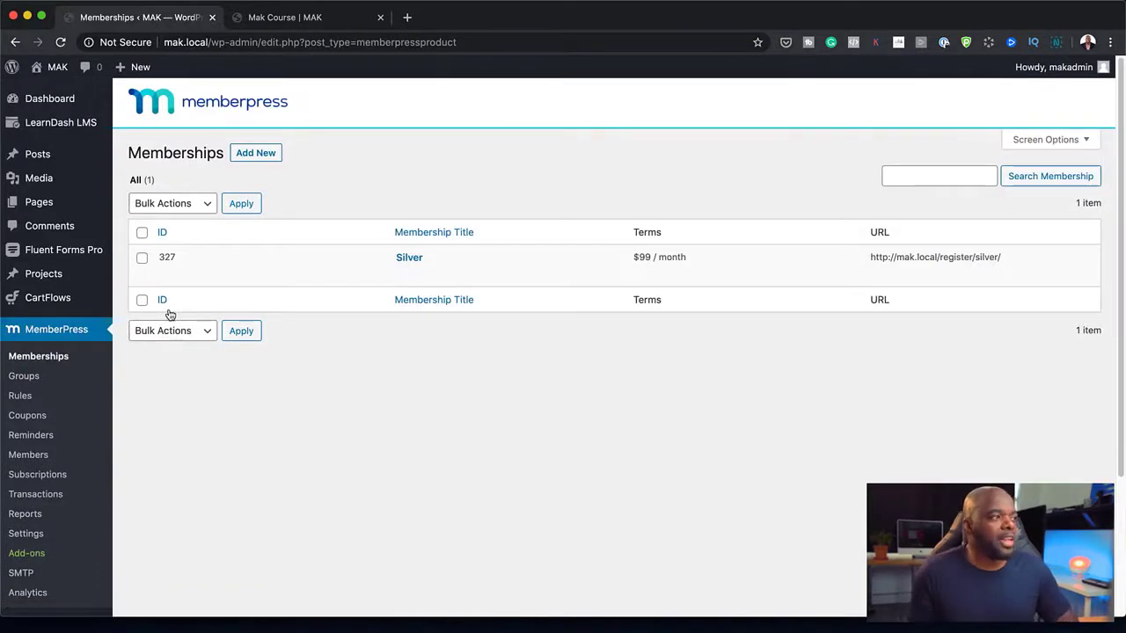
click(273, 155)
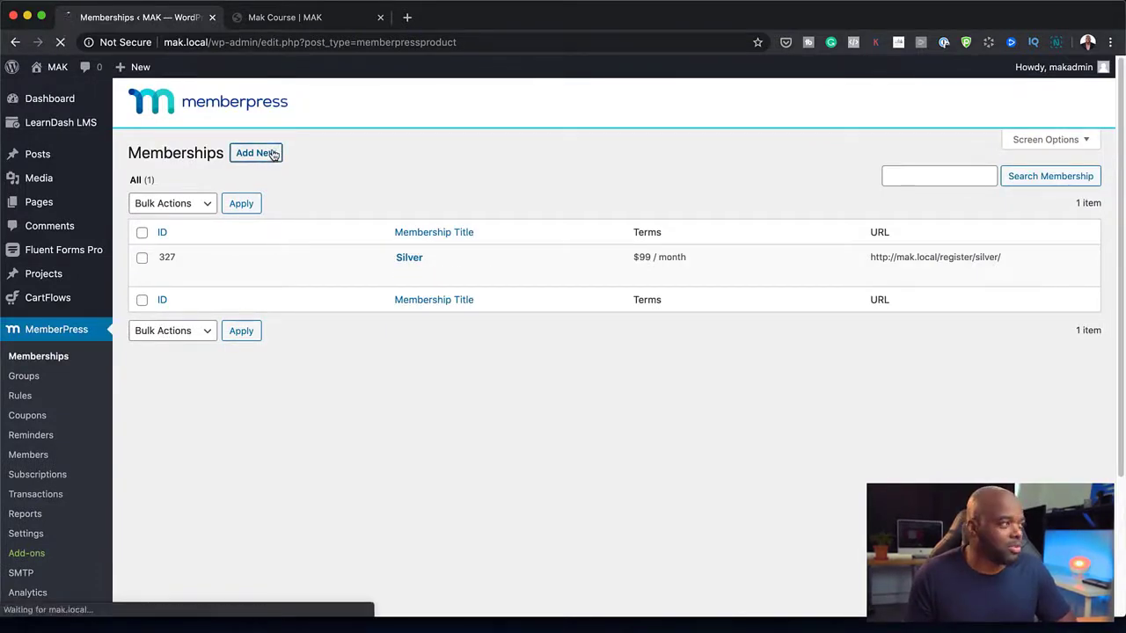
text(Maks Course )
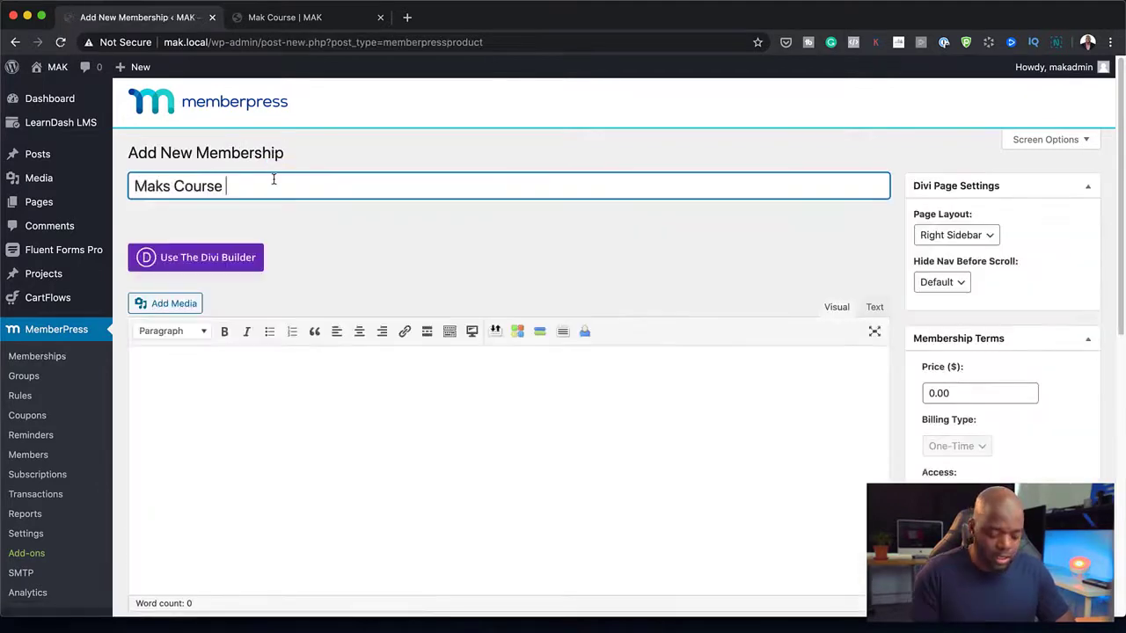
text(Members)
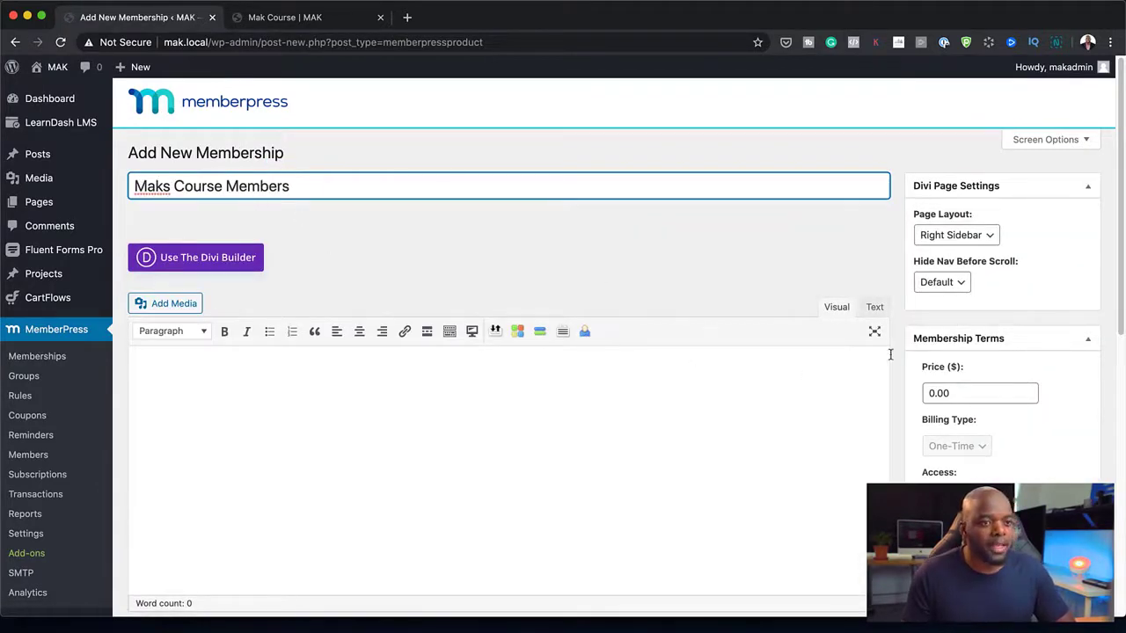
- Set the membership price to $10.00 and review the membership terms
click(928, 393)
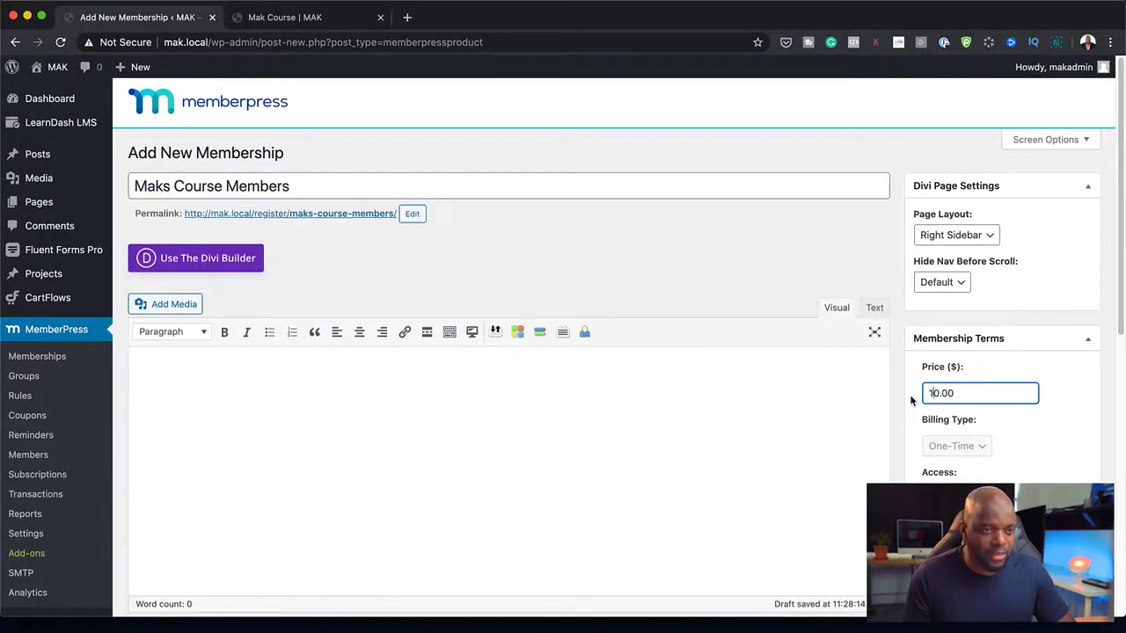
text(1)
scroll(1034, 395, down, 3)
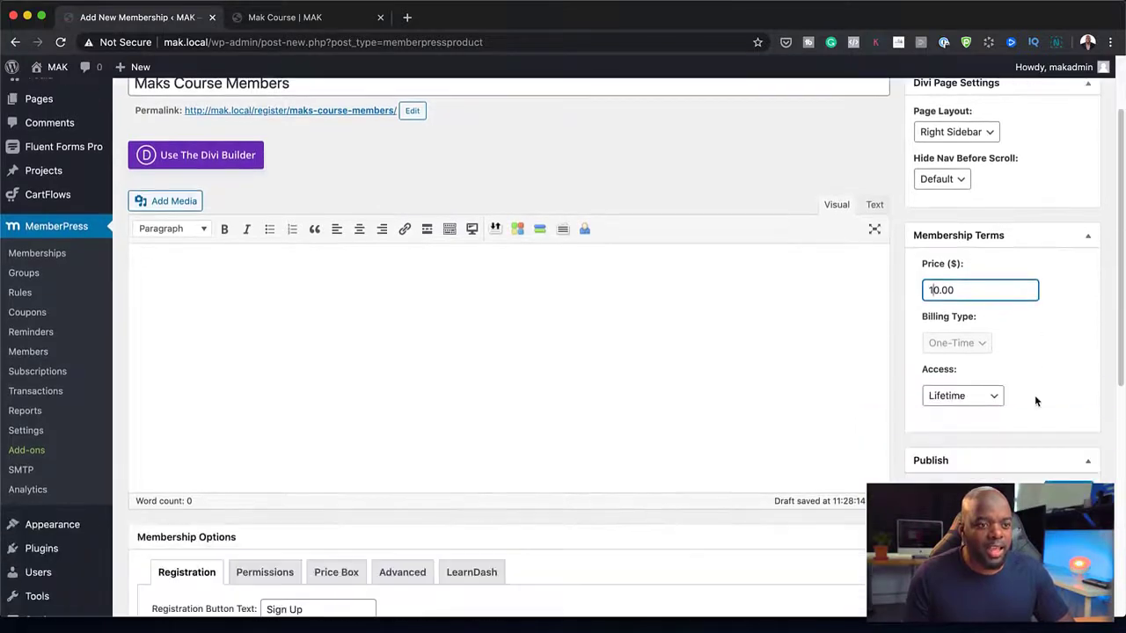
scroll(976, 383, down, 5)
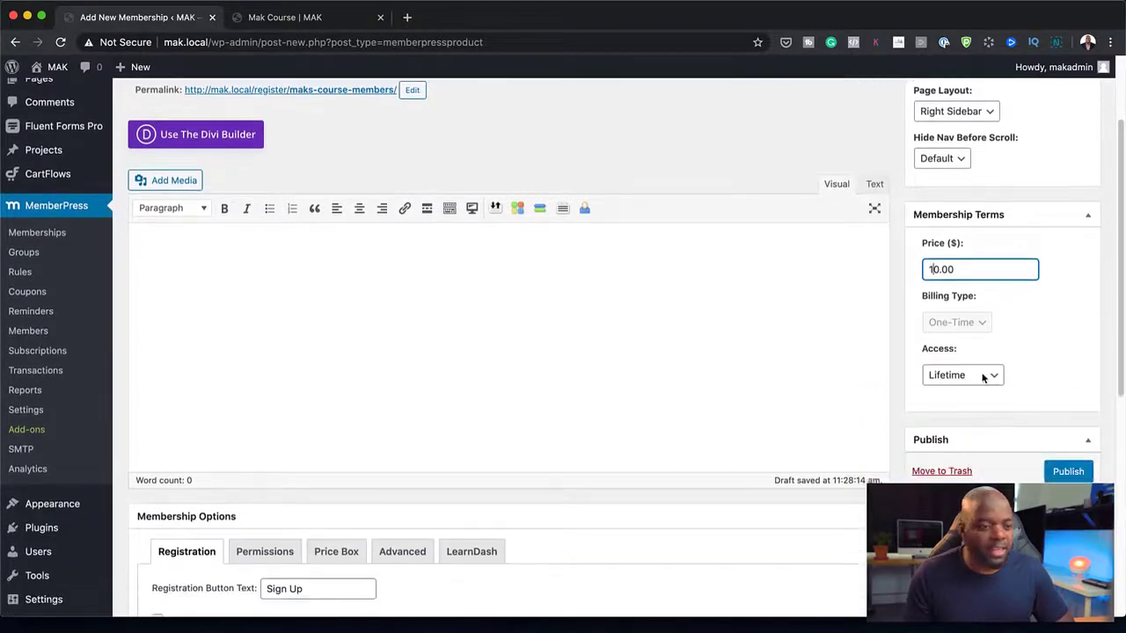
scroll(982, 378, down, 2)
scroll(982, 378, up, 10)
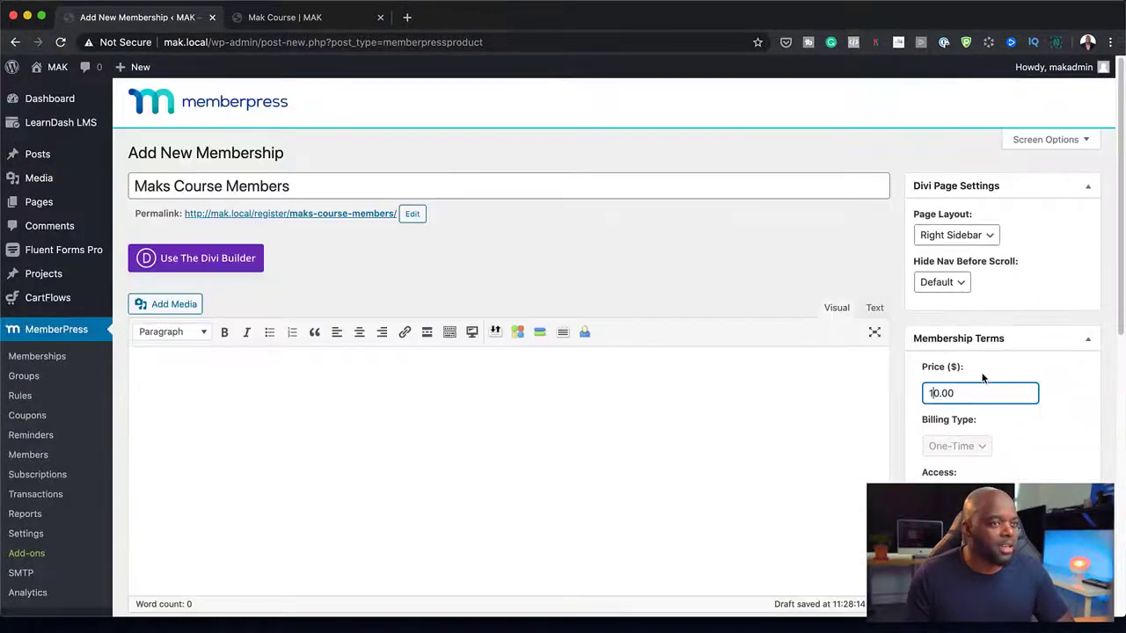
click(395, 378)
- Look over the membership's registration options and publish the membership
scroll(665, 395, down, 7)
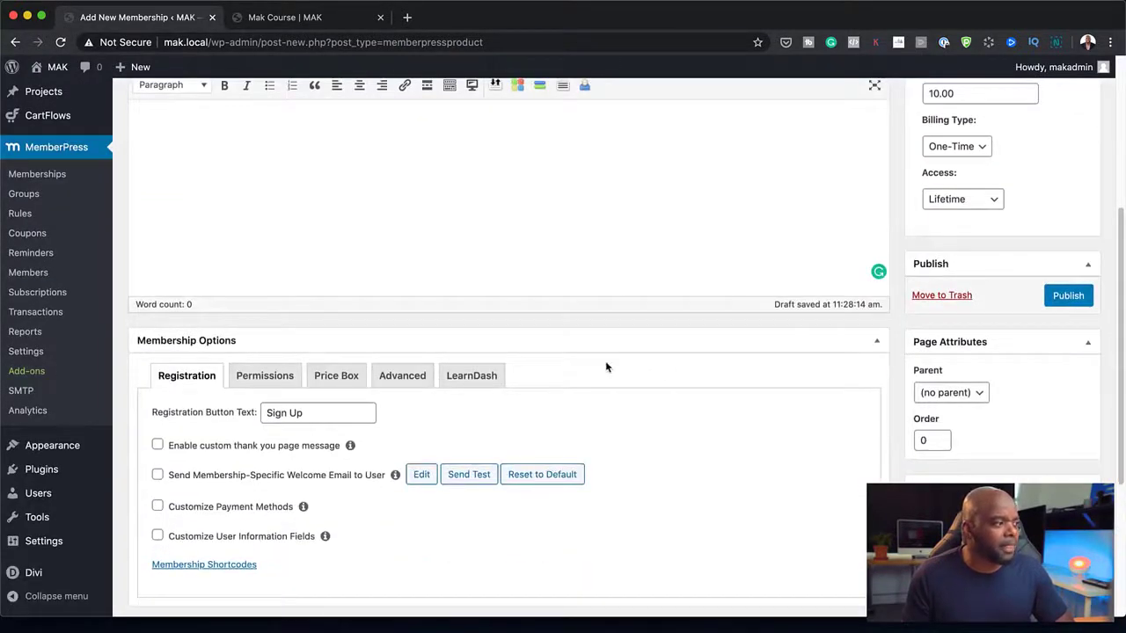
scroll(443, 564, down, 1)
scroll(442, 564, down, 2)
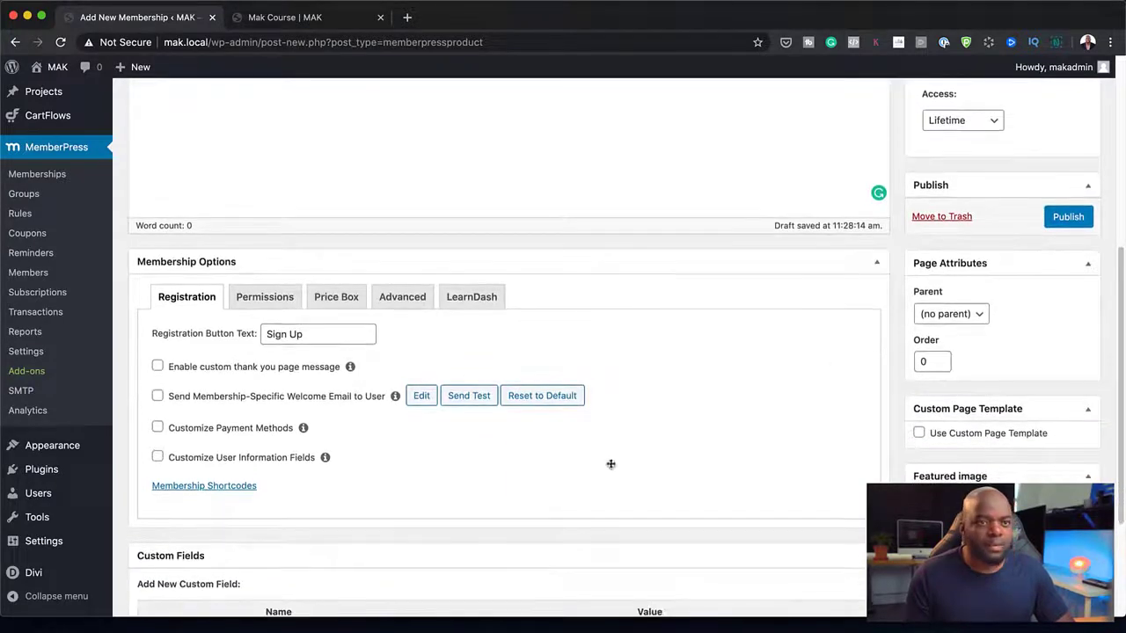
click(1049, 222)
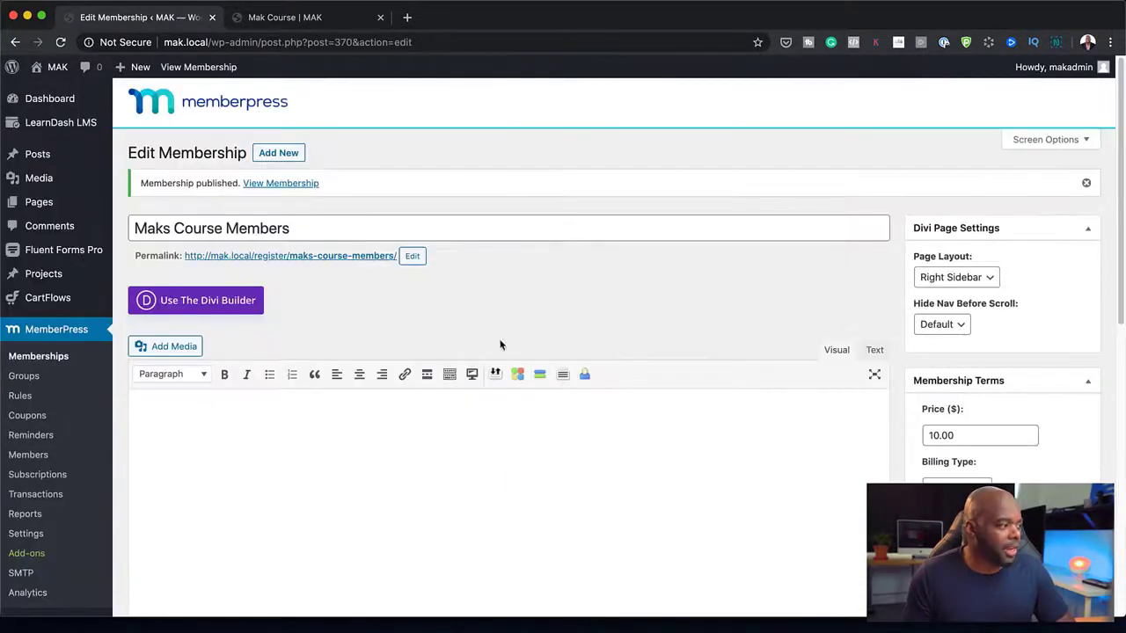
scroll(327, 439, down, 3)
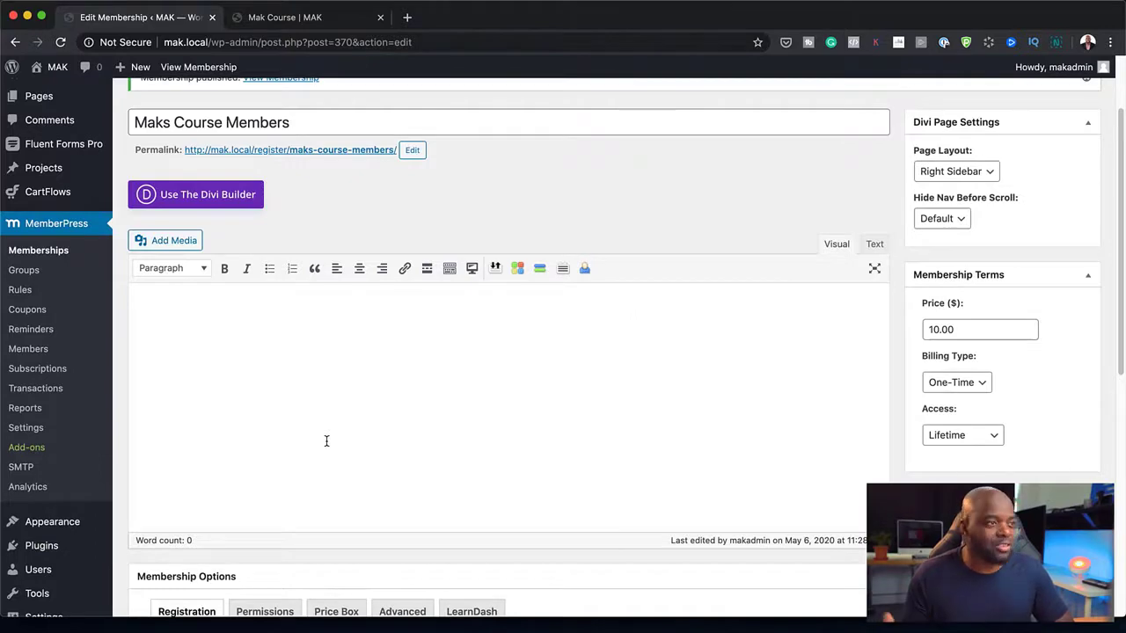
scroll(390, 462, down, 3)
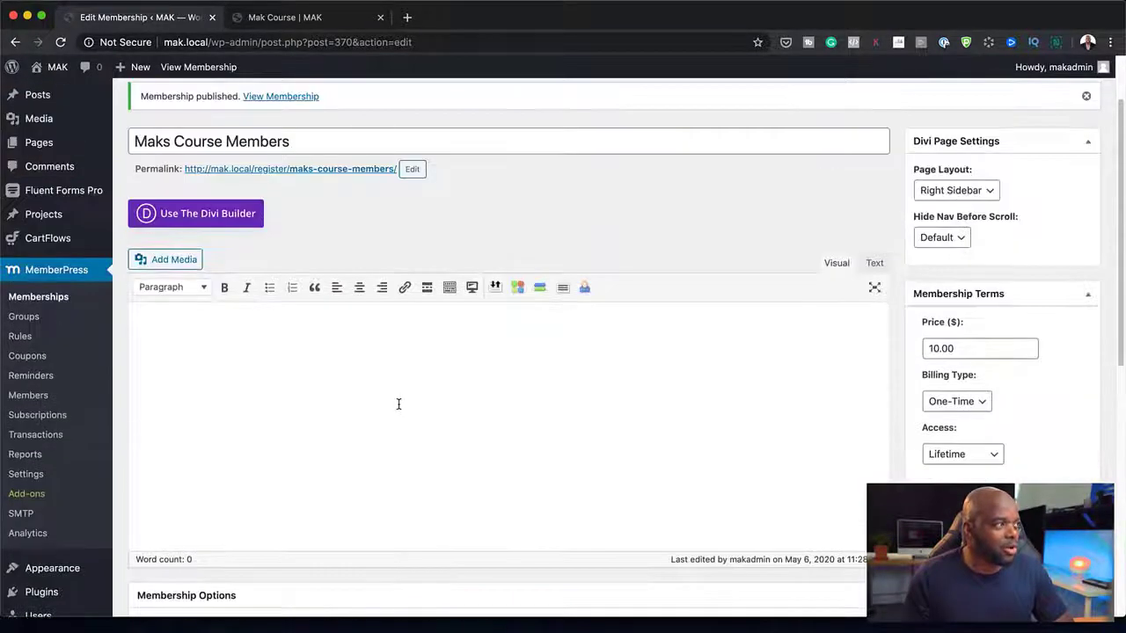
- Look over the membership's options and examine which LearnDash courses it can be linked to
scroll(397, 402, up, 1)
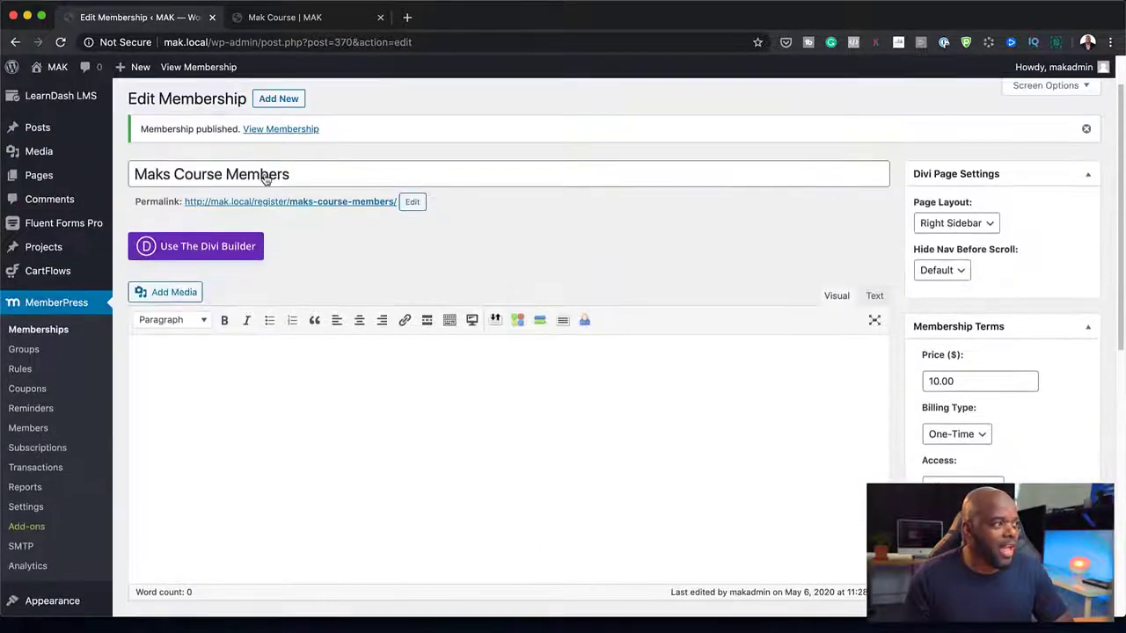
scroll(352, 253, up, 1)
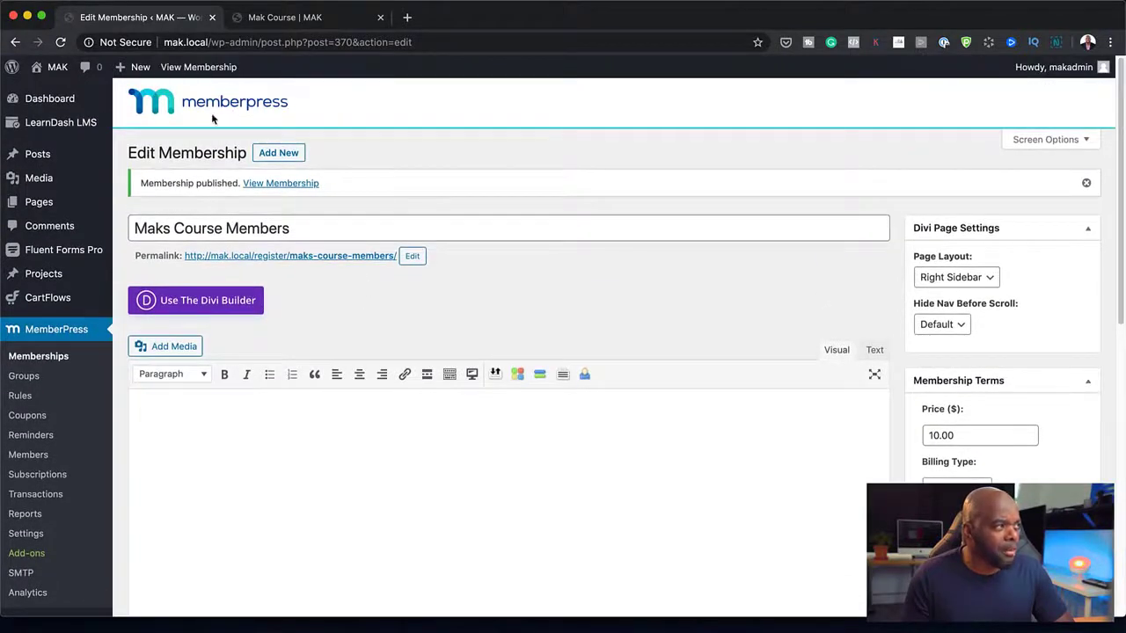
scroll(401, 482, down, 5)
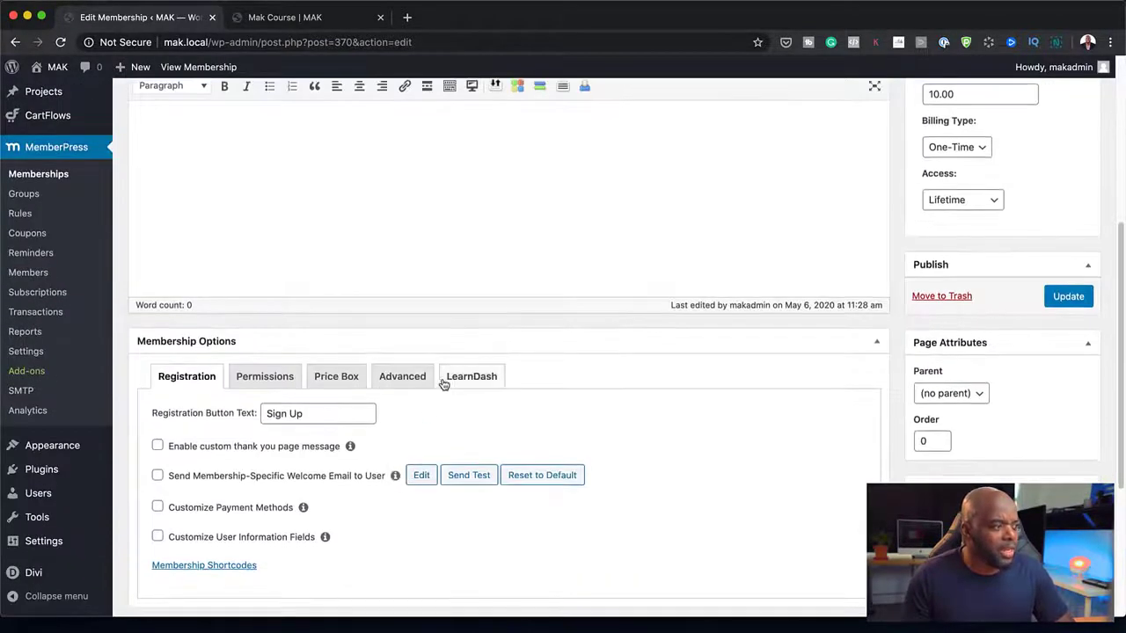
click(482, 380)
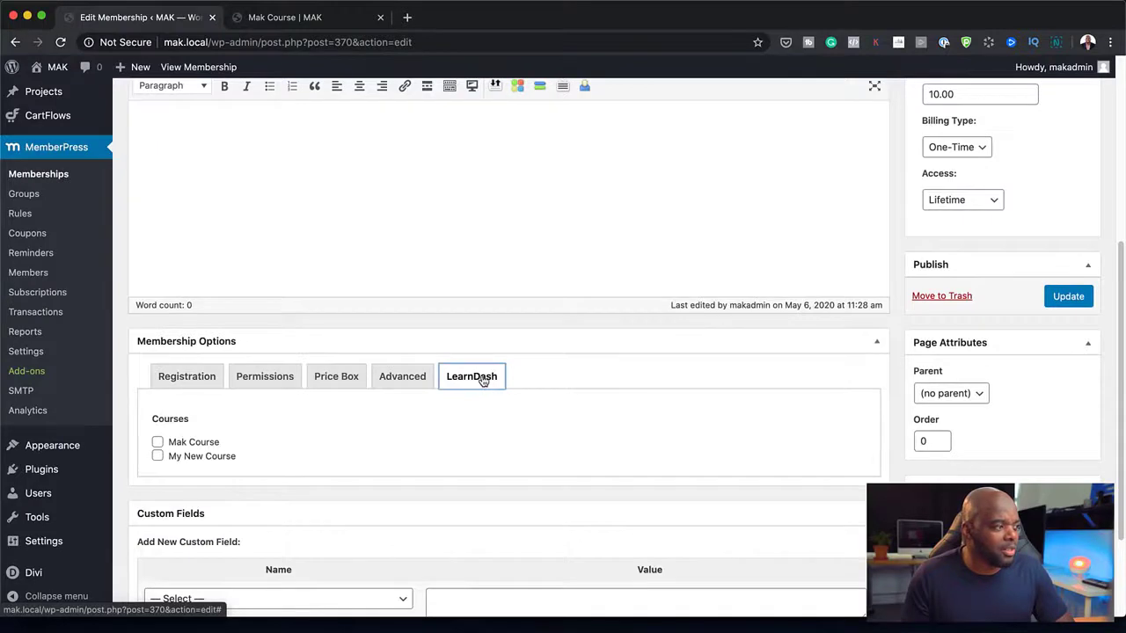
scroll(407, 437, down, 1)
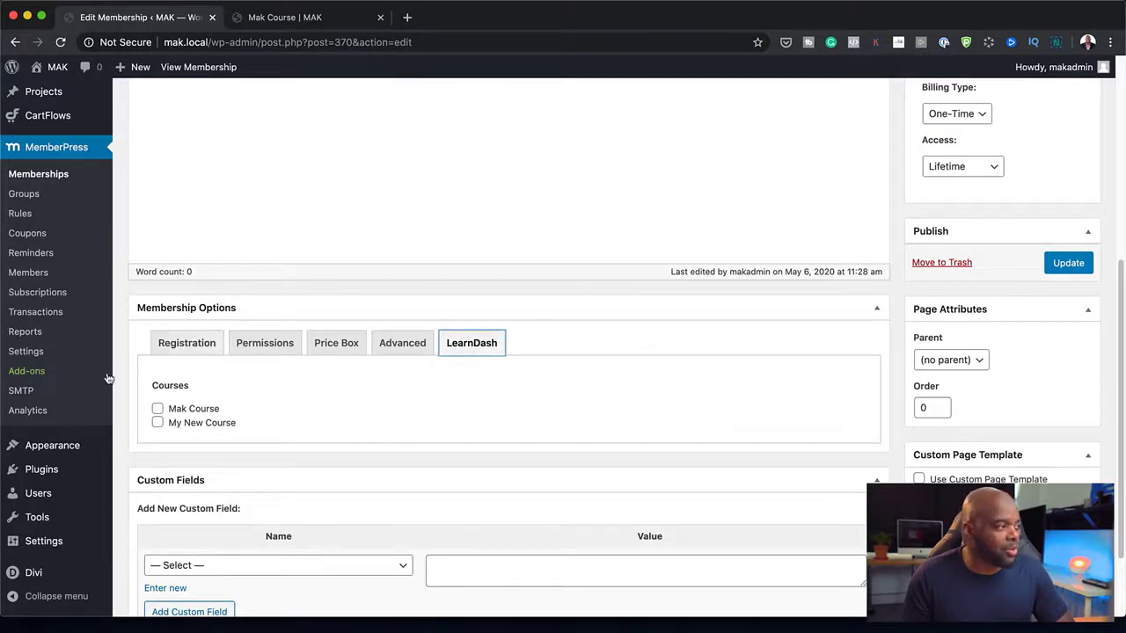
- Open the MemberPress settings and examine the LearnDash retroactive tool
click(38, 353)
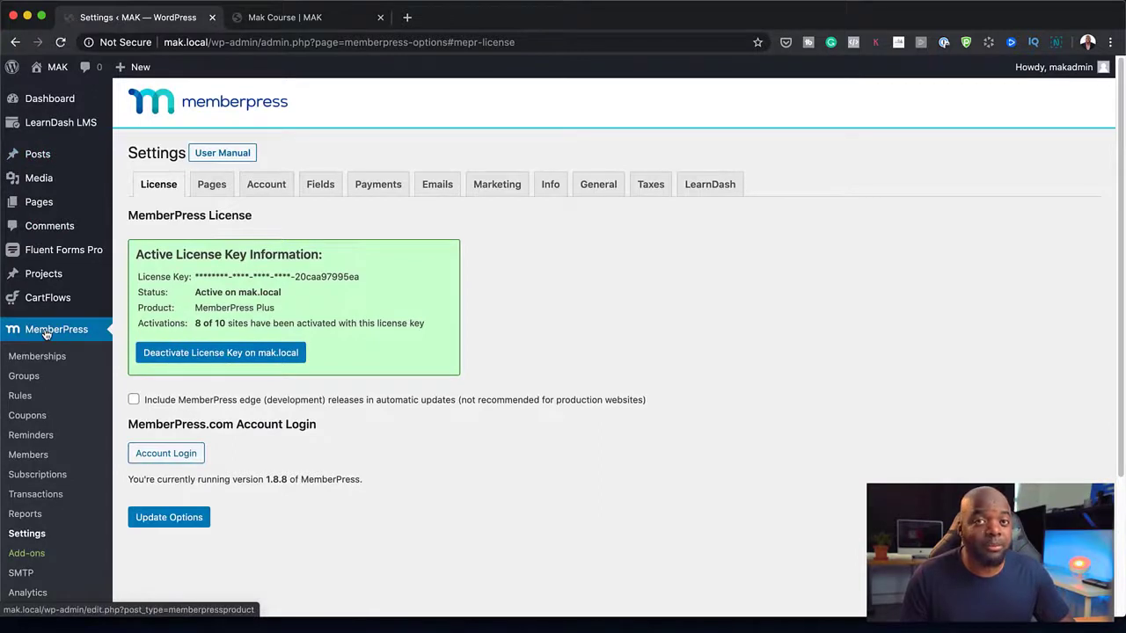
click(710, 190)
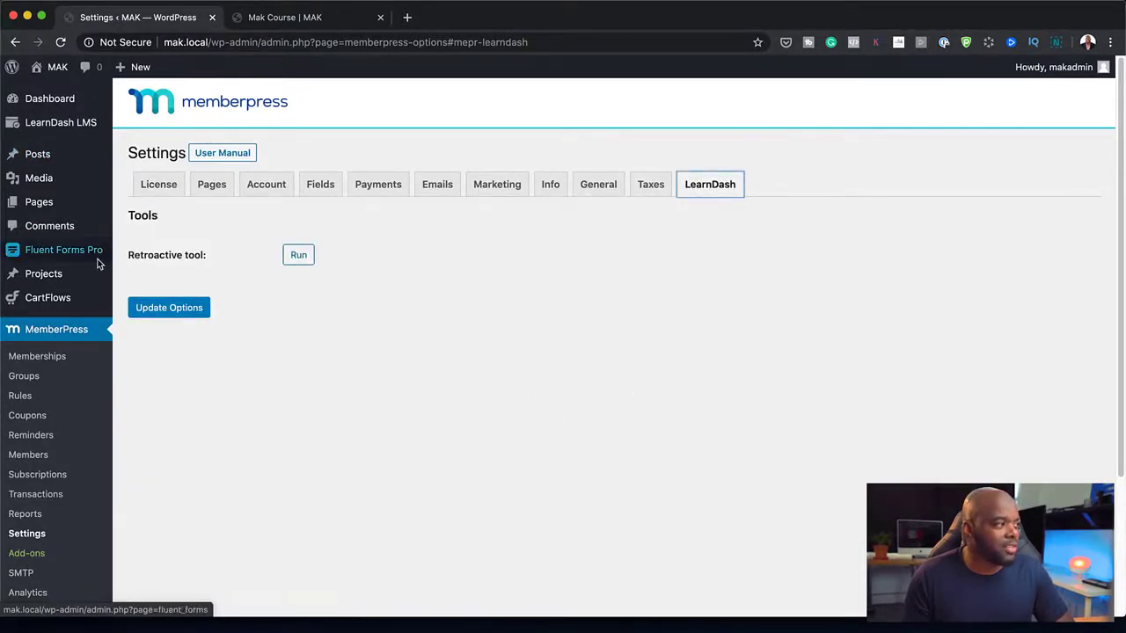
click(297, 256)
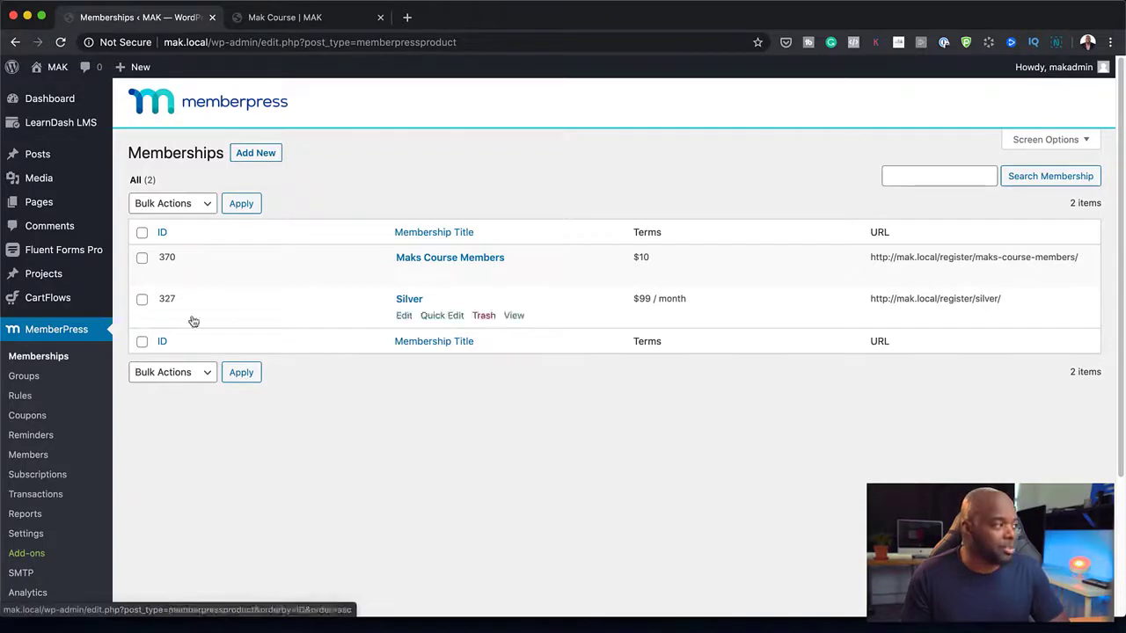
- Open the LearnDash course "Mak Course" for editing and look over its content and MemberPress unauthorized access options
mouse_move(56, 256)
mouse_move(88, 129)
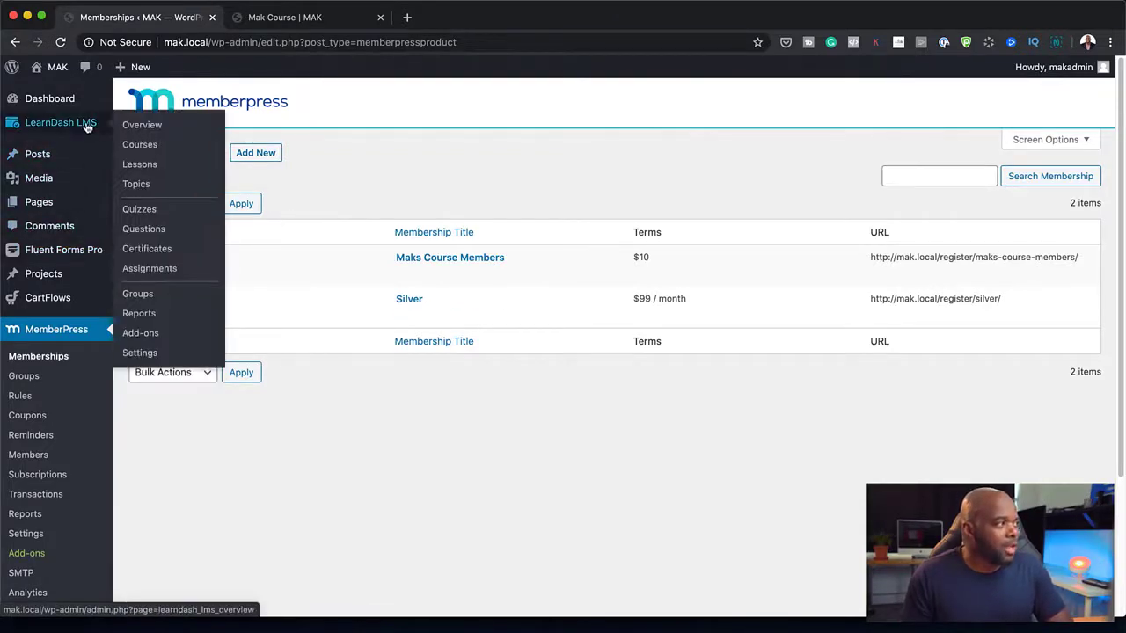
click(158, 144)
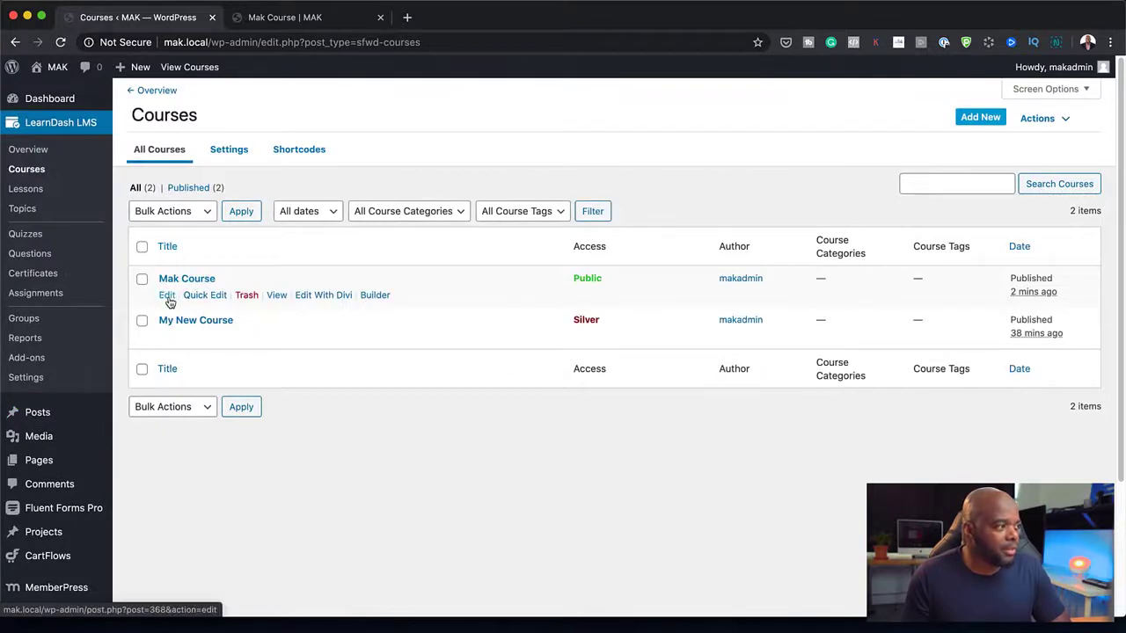
click(168, 296)
scroll(516, 364, down, 8)
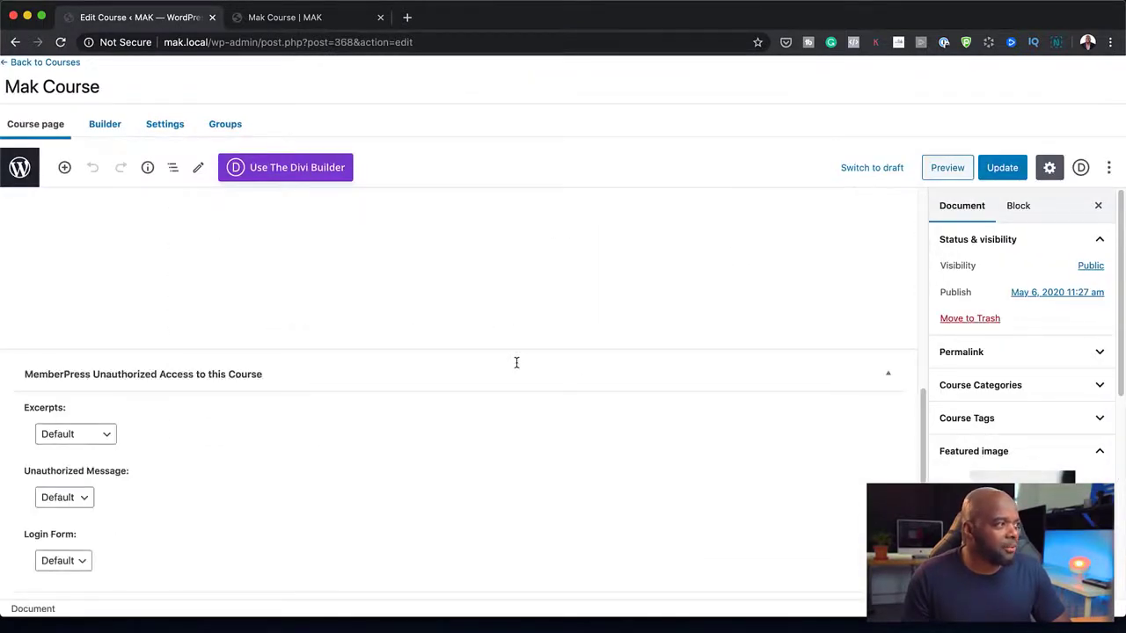
scroll(527, 365, up, 10)
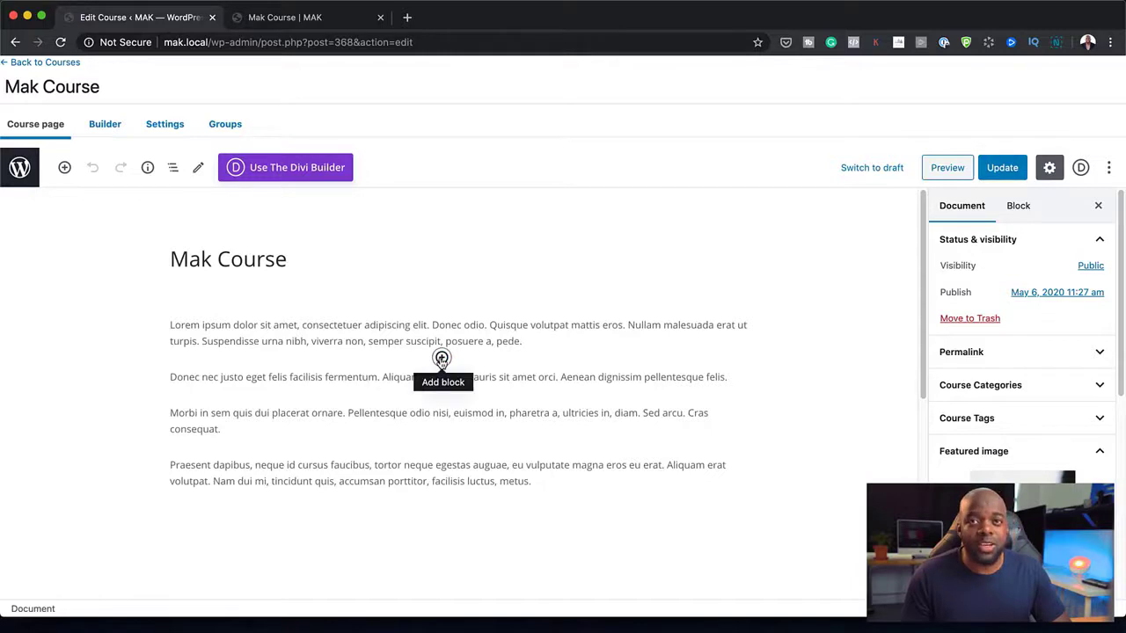
- Set the course's access mode to Closed in its settings and update the course
click(169, 124)
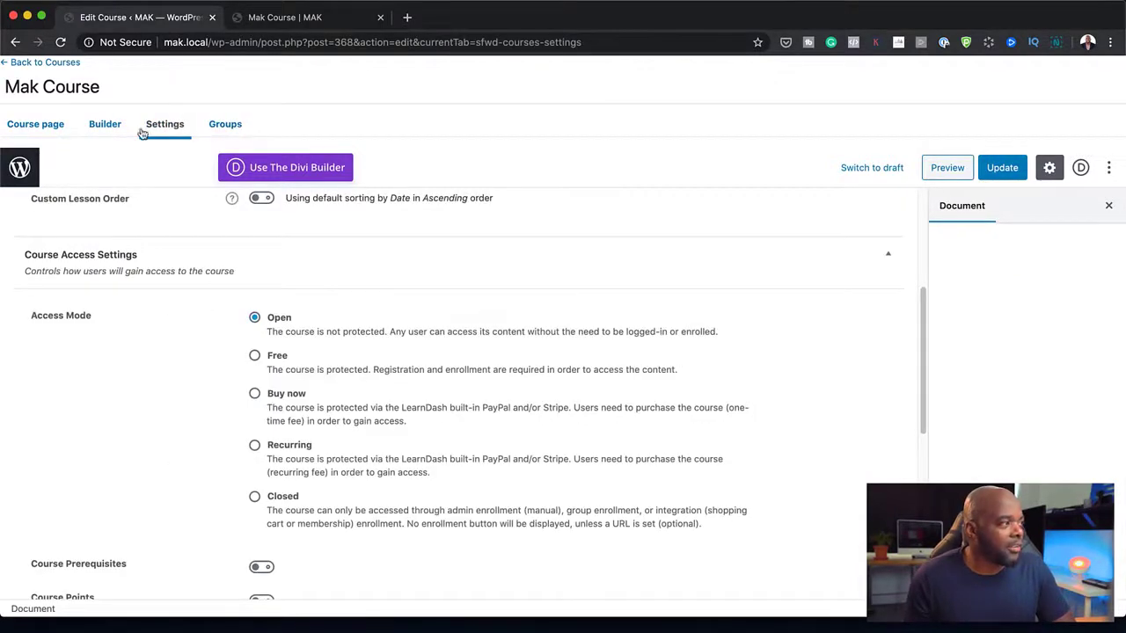
click(255, 498)
scroll(333, 505, down, 3)
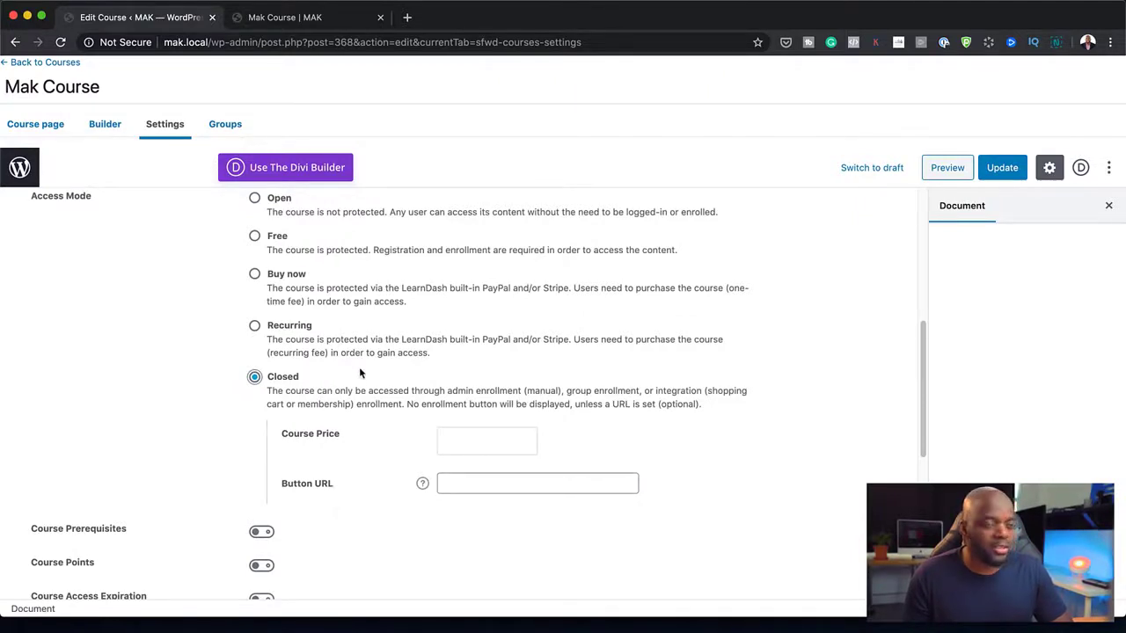
scroll(360, 375, down, 1)
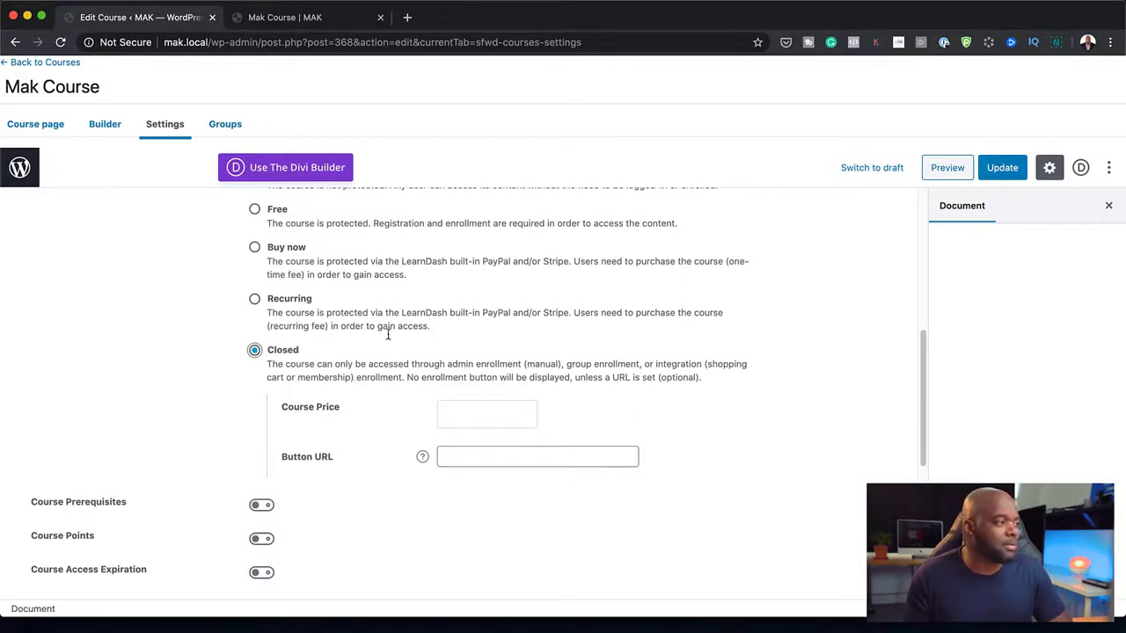
scroll(389, 332, up, 10)
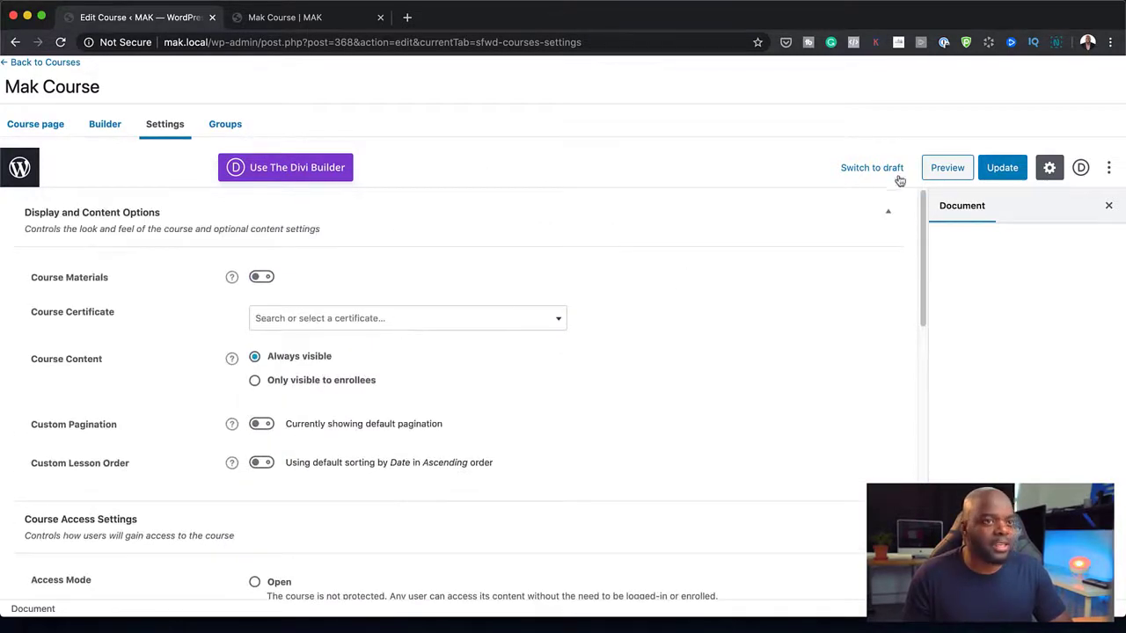
click(1002, 167)
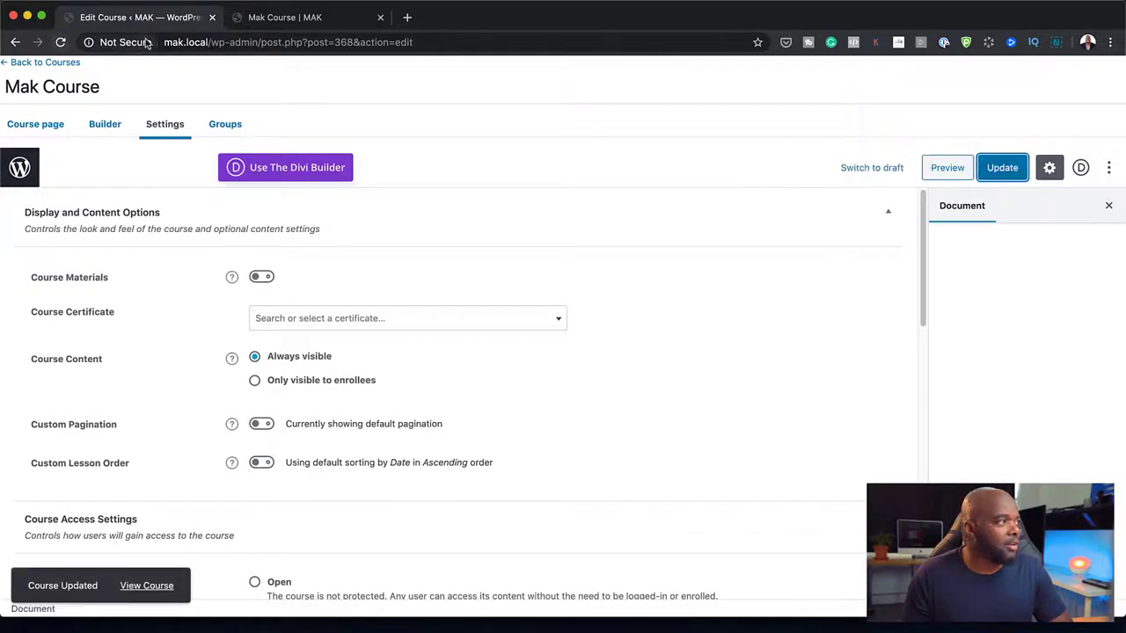
- Leave the course editor and add a new MemberPress rule
click(24, 64)
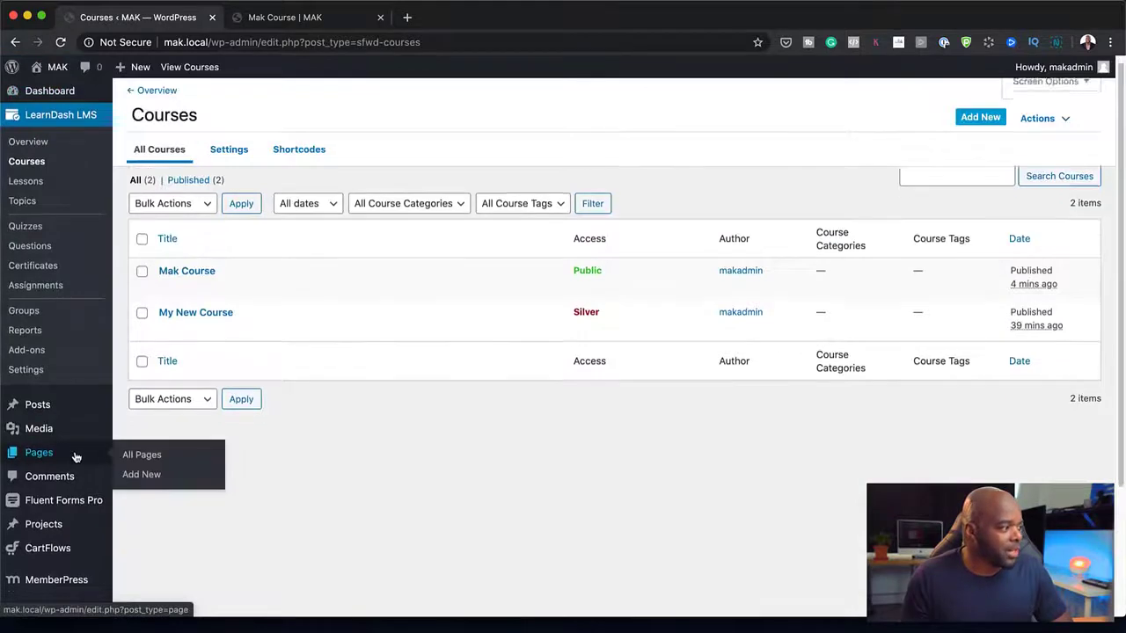
scroll(75, 457, down, 3)
mouse_move(76, 498)
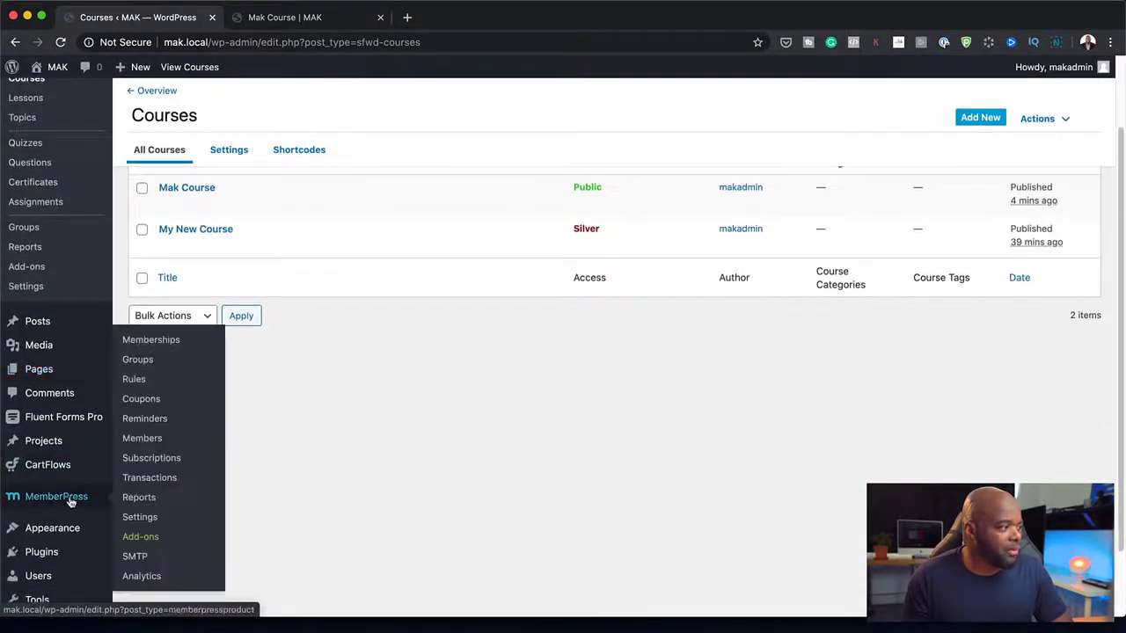
click(132, 379)
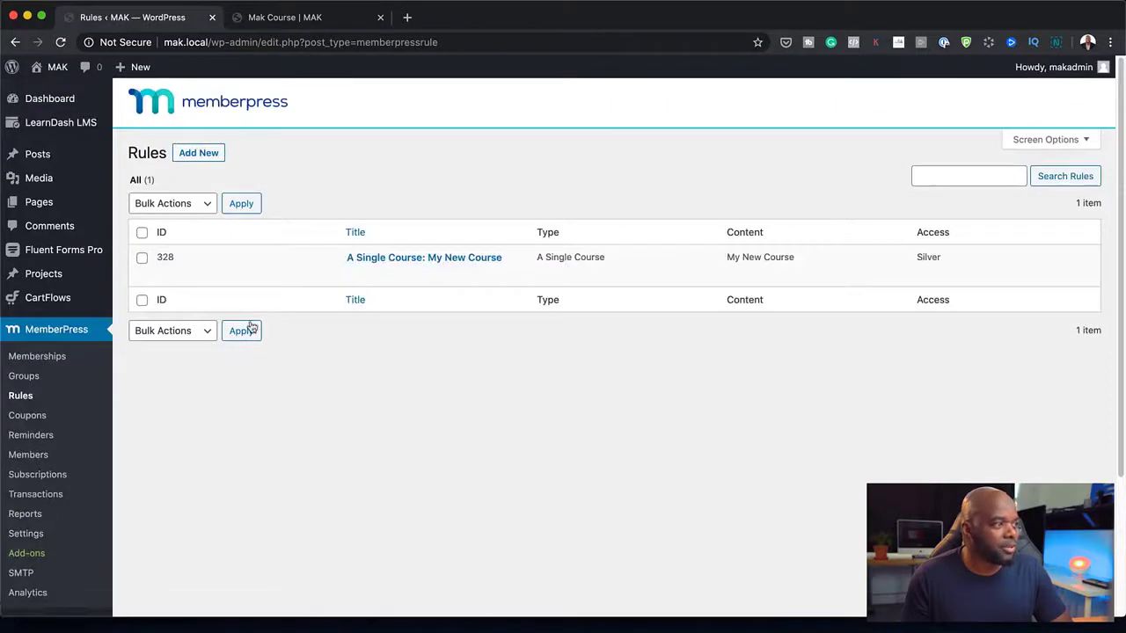
click(207, 157)
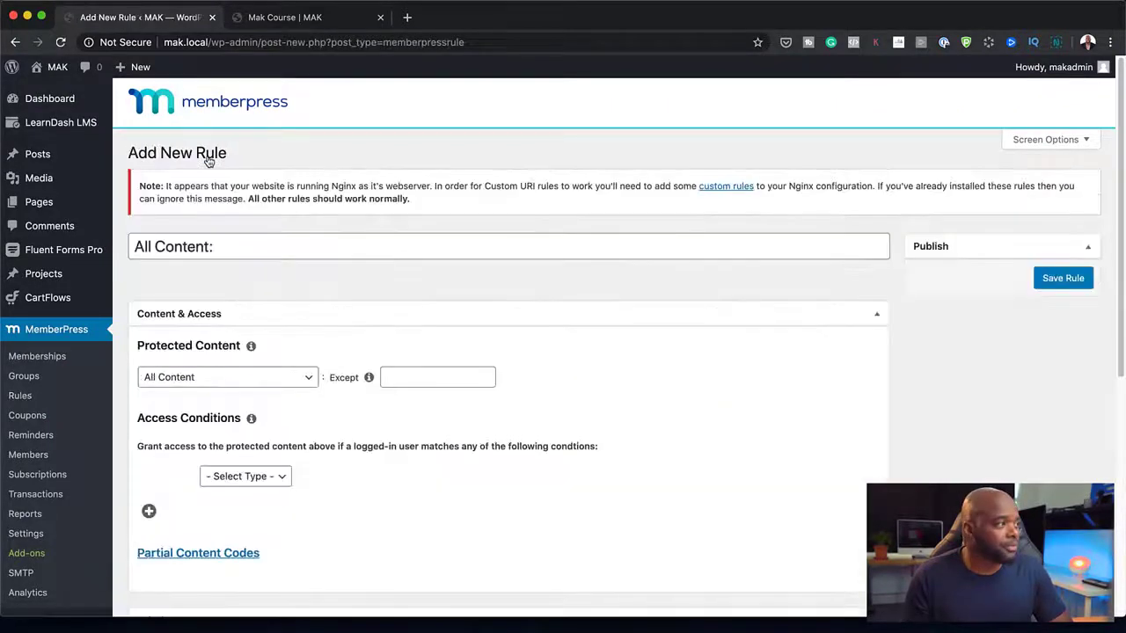
- Set the rule's protected content to A Single Course and choose "Mak Course"
click(264, 379)
scroll(269, 426, down, 6)
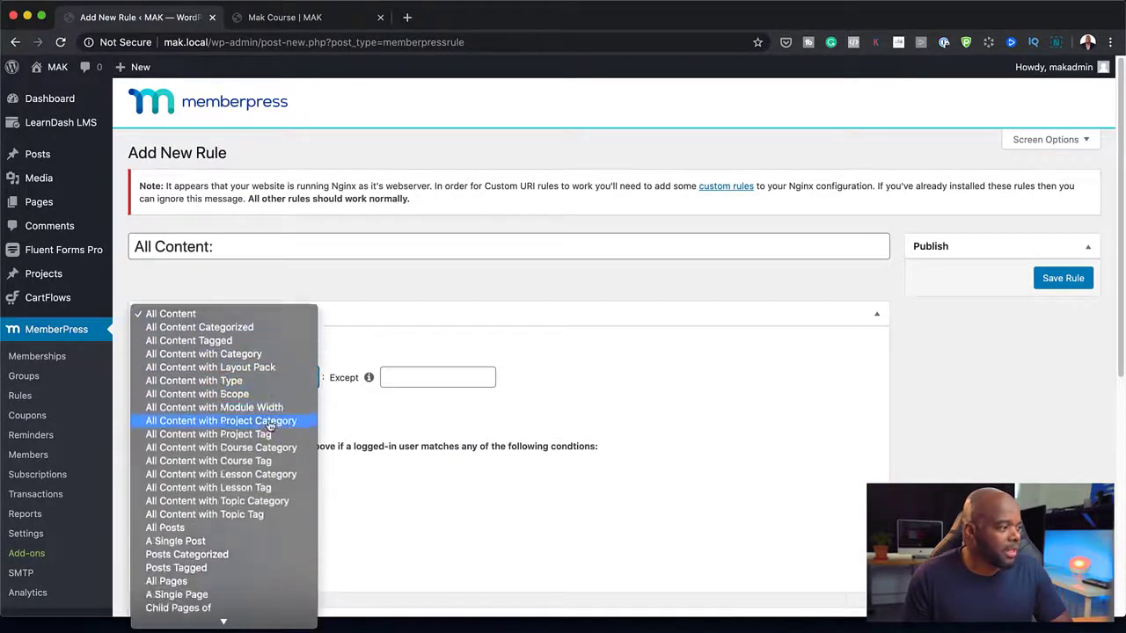
scroll(269, 425, down, 3)
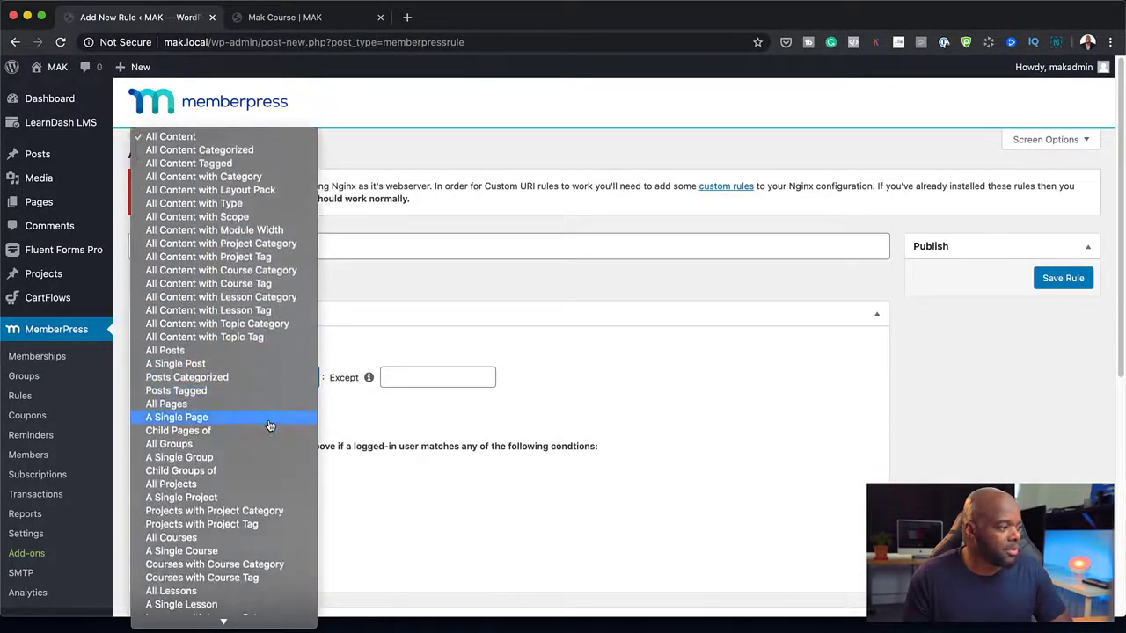
scroll(270, 425, down, 1)
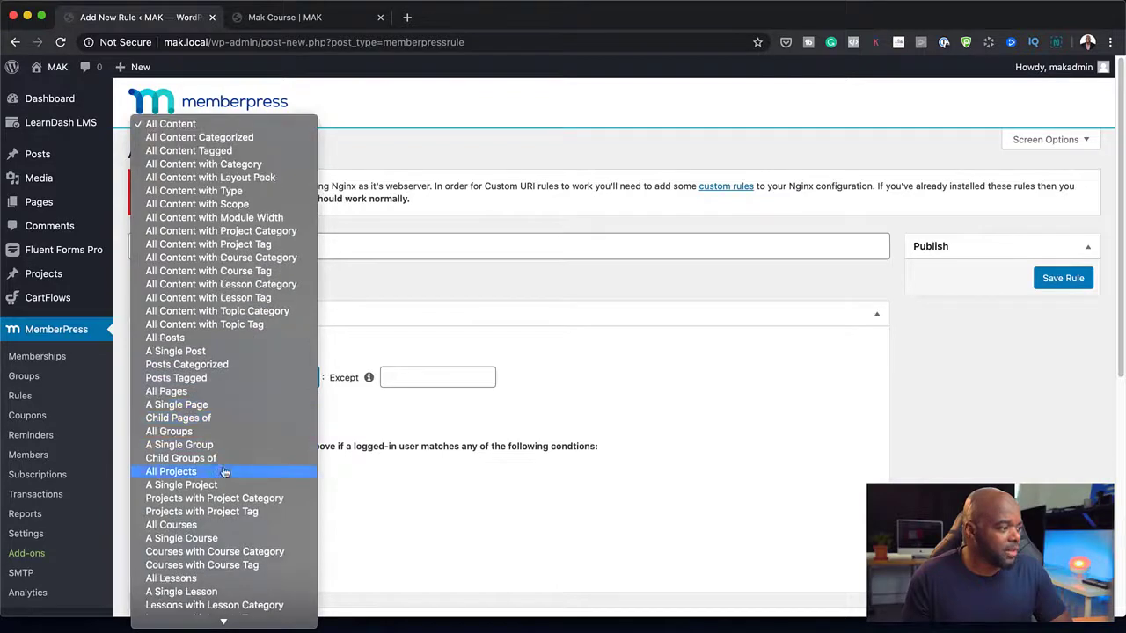
click(204, 540)
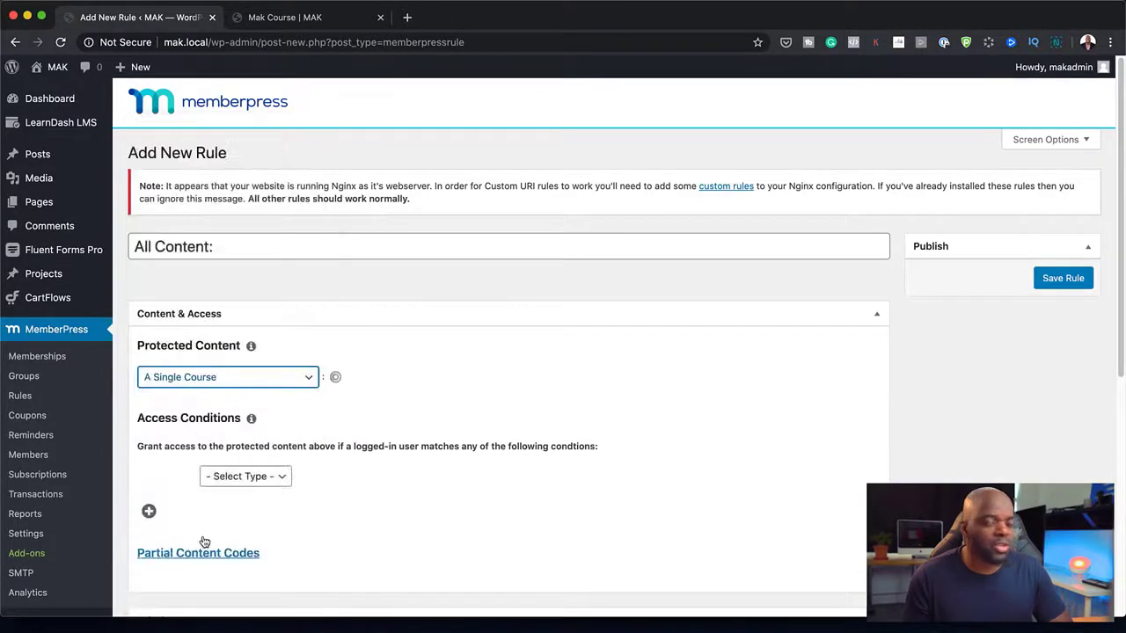
click(376, 376)
text(mak)
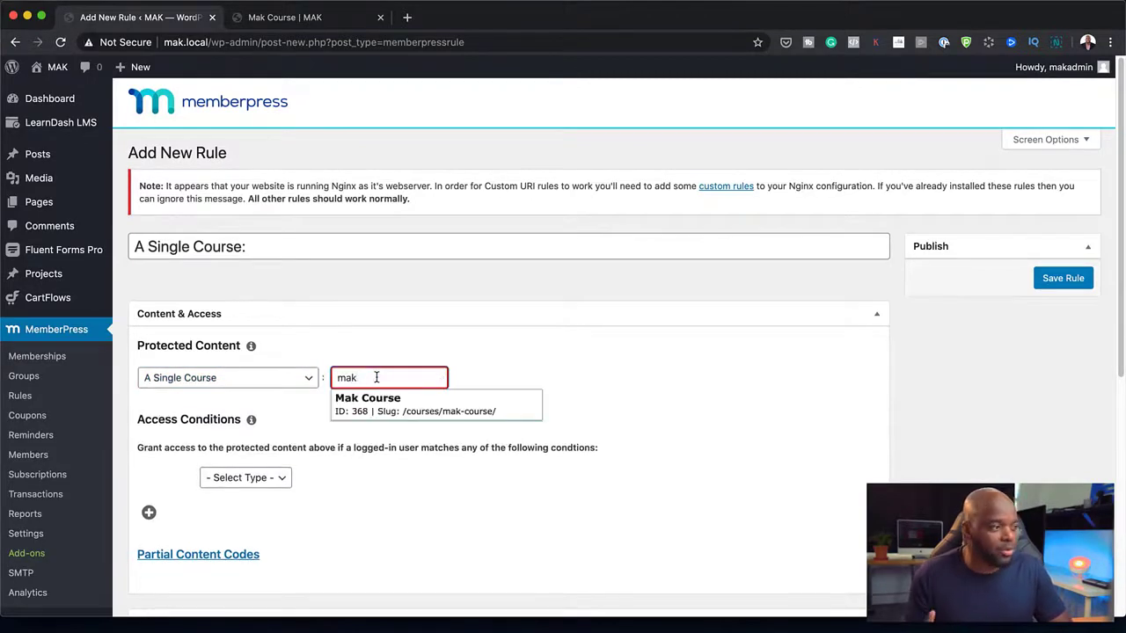
click(419, 405)
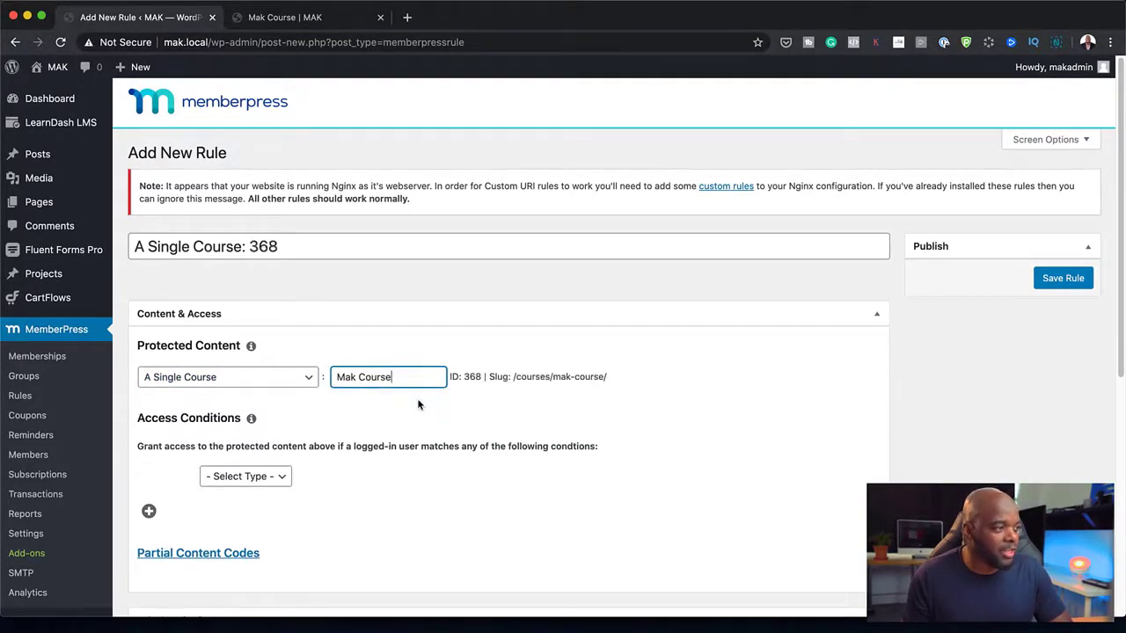
- Grant access on the condition that the membership is "Maks Course Members" and save the rule
scroll(272, 455, down, 2)
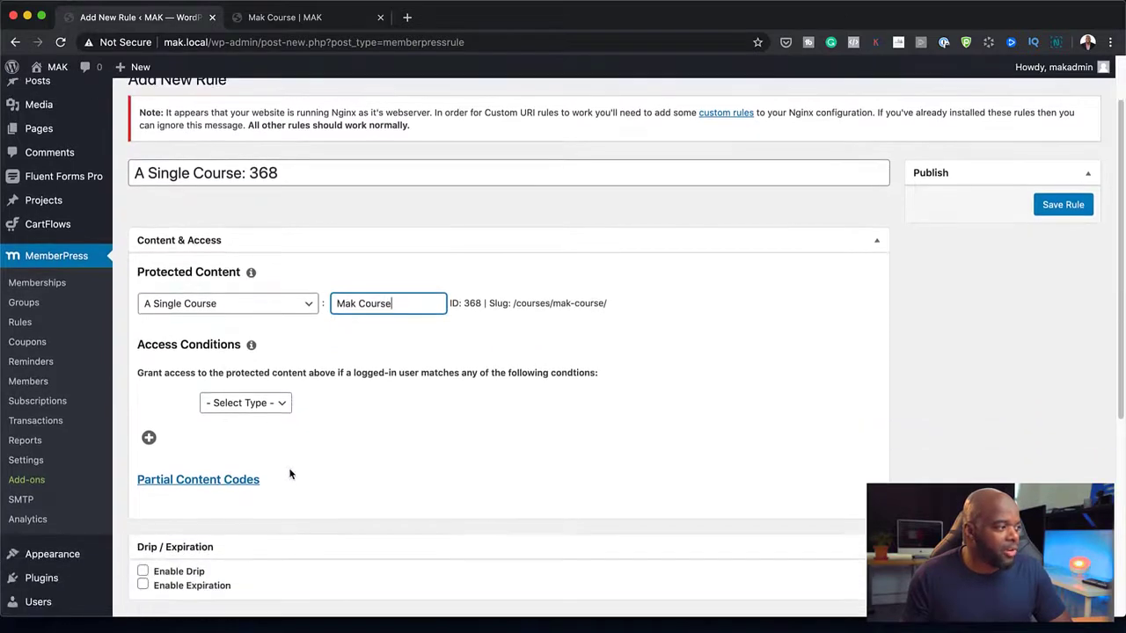
click(282, 405)
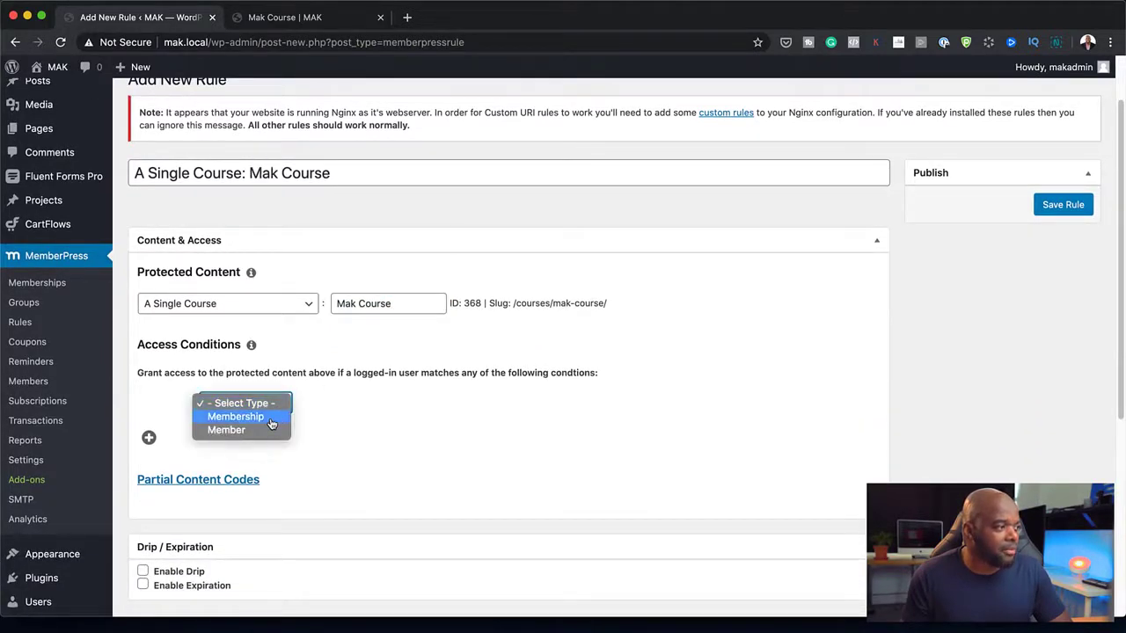
click(272, 422)
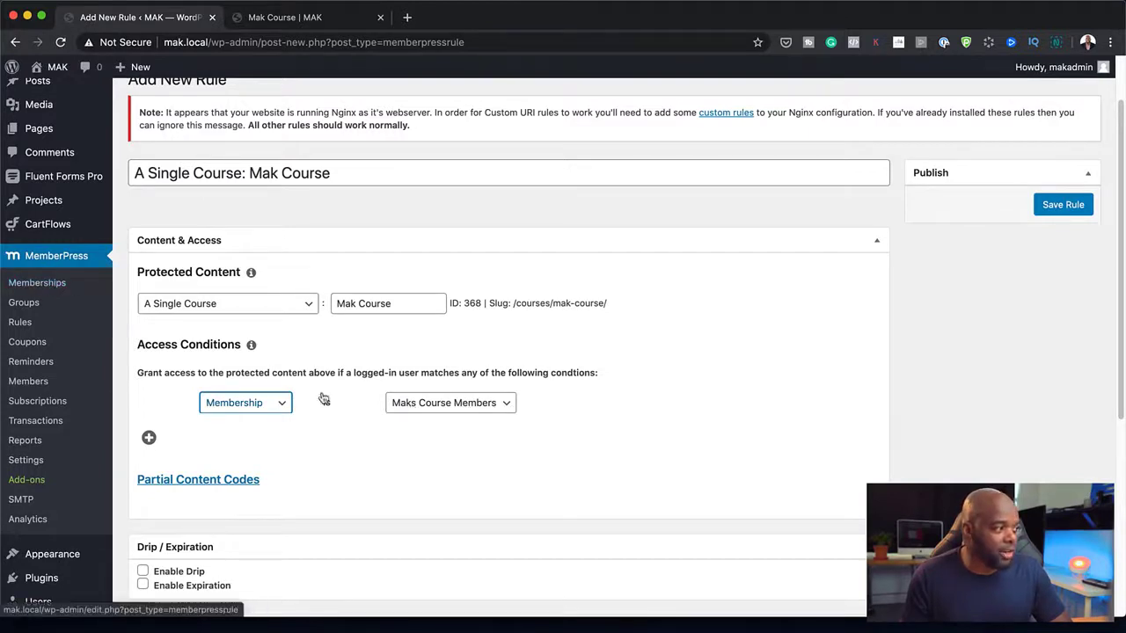
click(1060, 205)
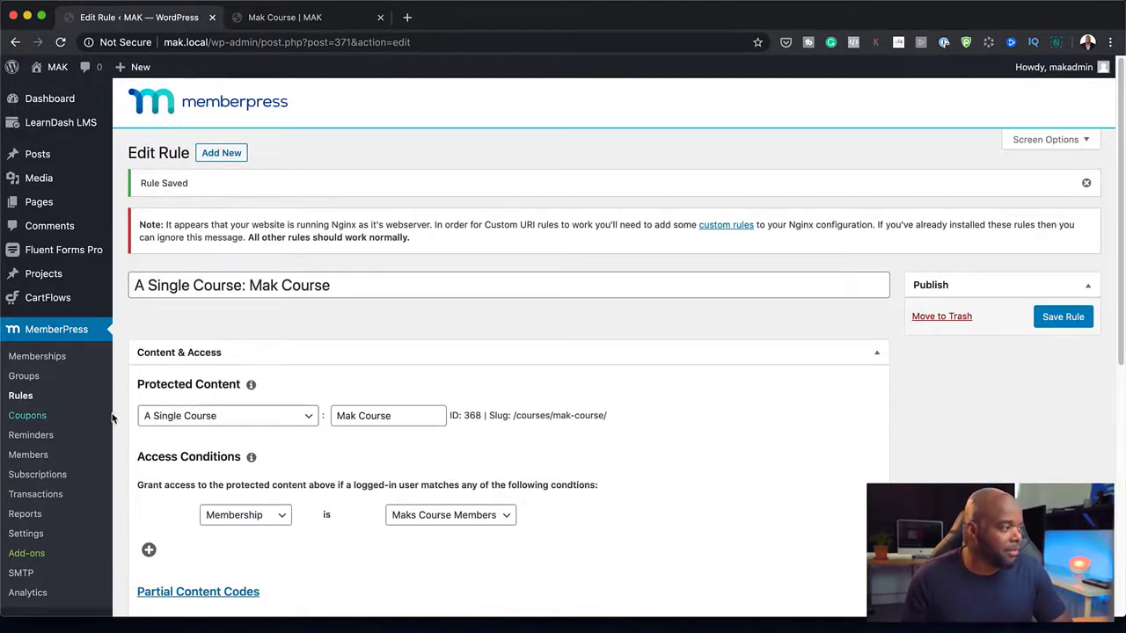
- Go to the MemberPress memberships list and open the "Maks Course Members" membership for editing
scroll(120, 437, down, 1)
scroll(120, 435, down, 1)
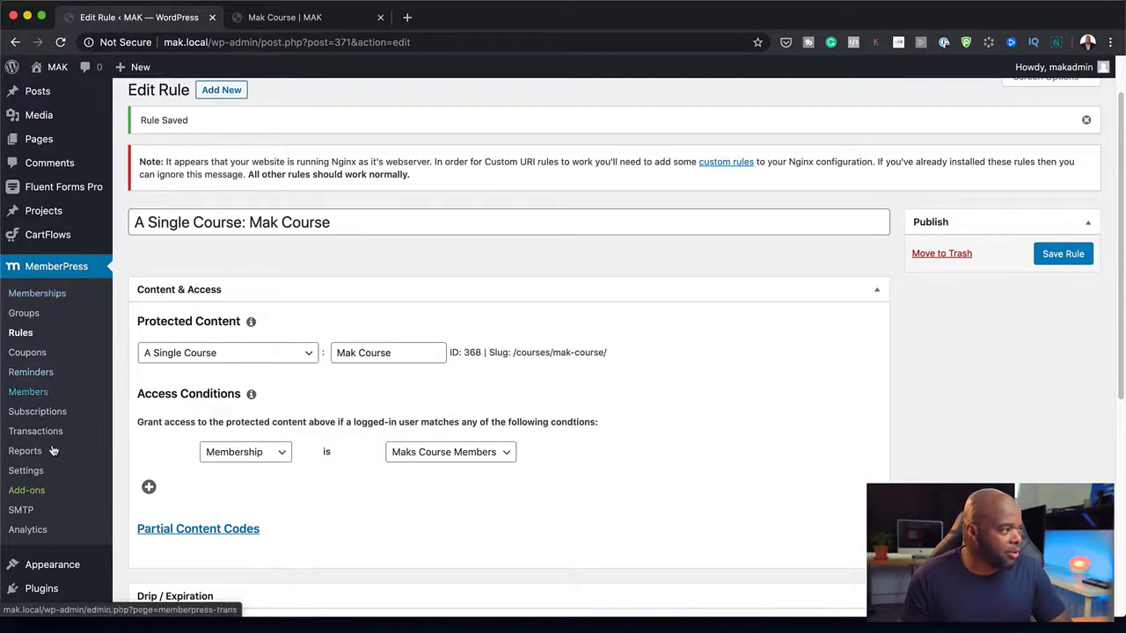
click(53, 293)
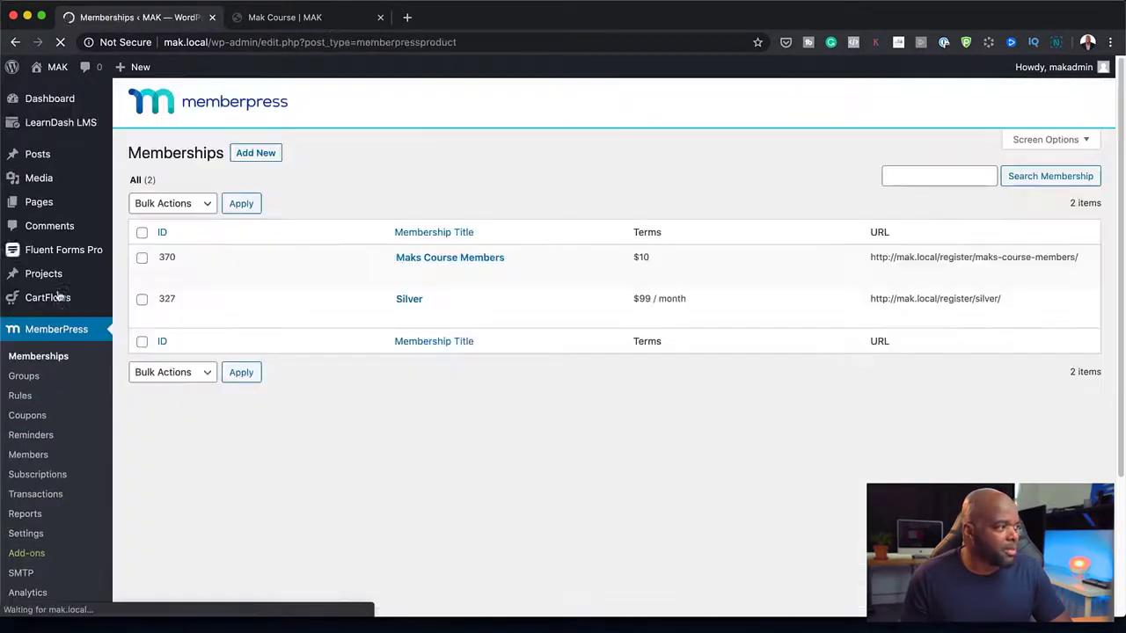
mouse_move(462, 262)
click(404, 275)
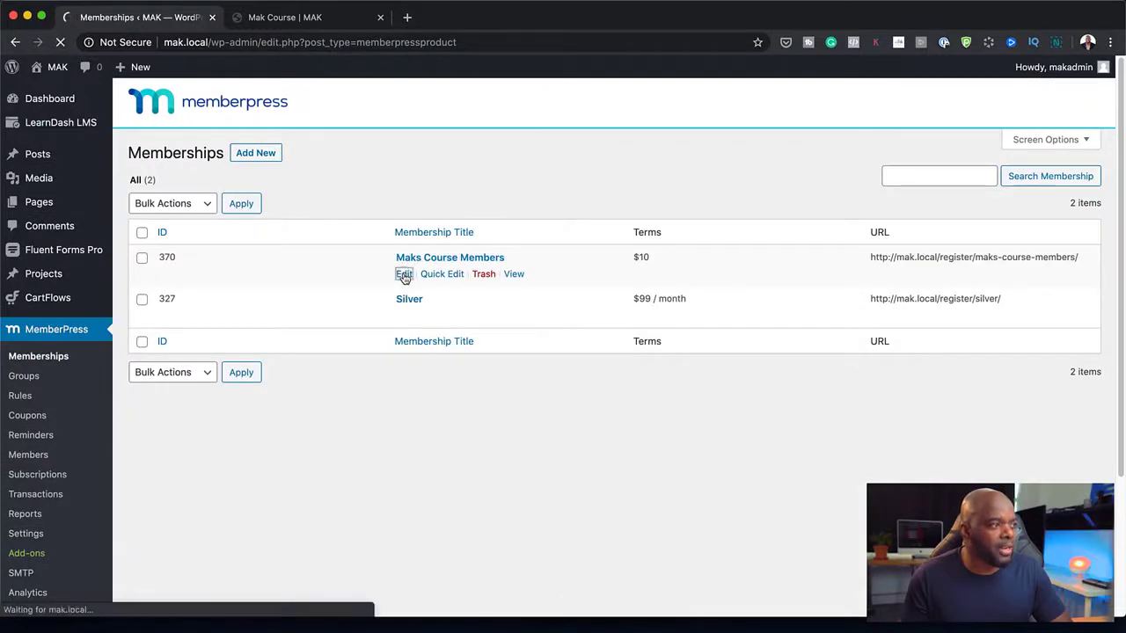
- Show the LearnDash course options in the settings of the "Maks Course Members" membership
scroll(474, 465, down, 5)
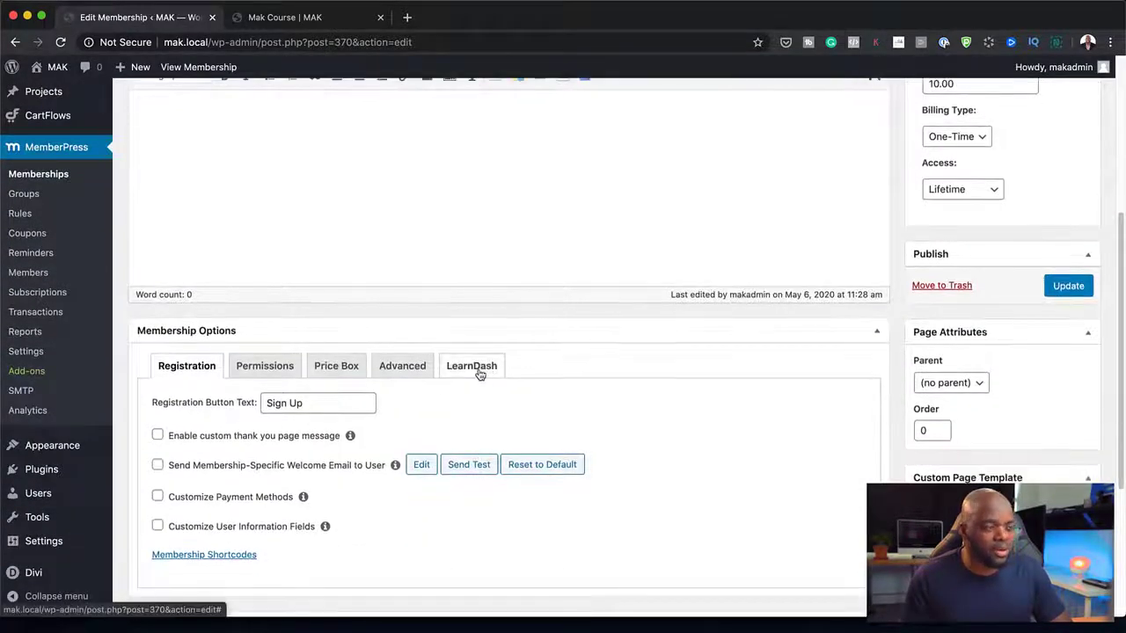
scroll(589, 427, up, 3)
scroll(592, 428, down, 3)
click(493, 358)
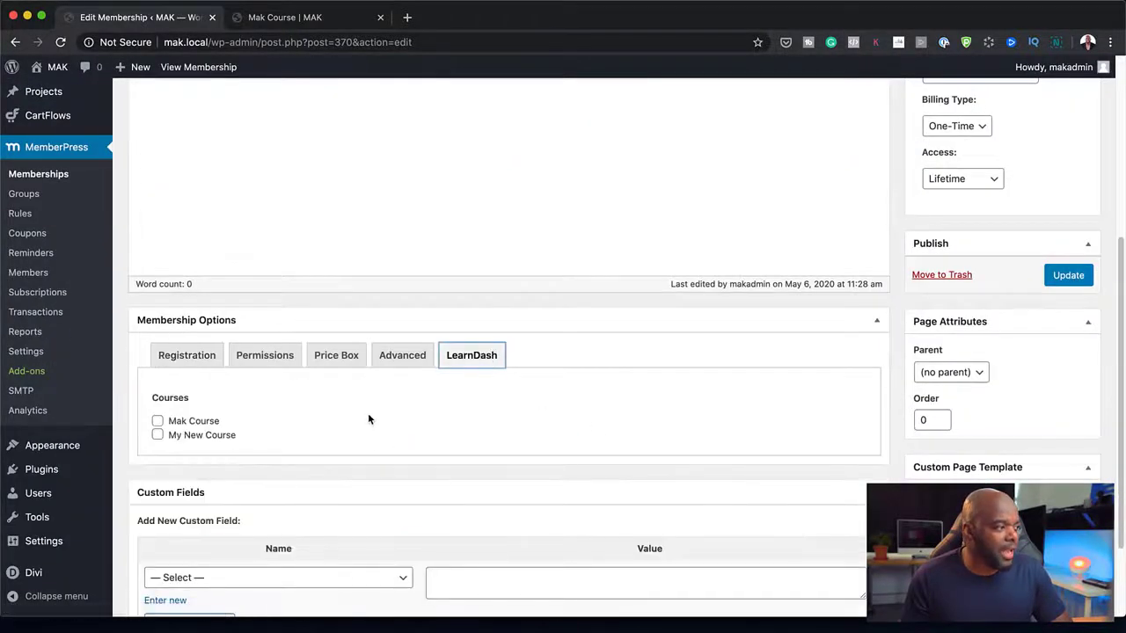
- Associate only "Mak Course" with the membership in its LearnDash options, leaving "My New Course" unselected
scroll(625, 341, up, 5)
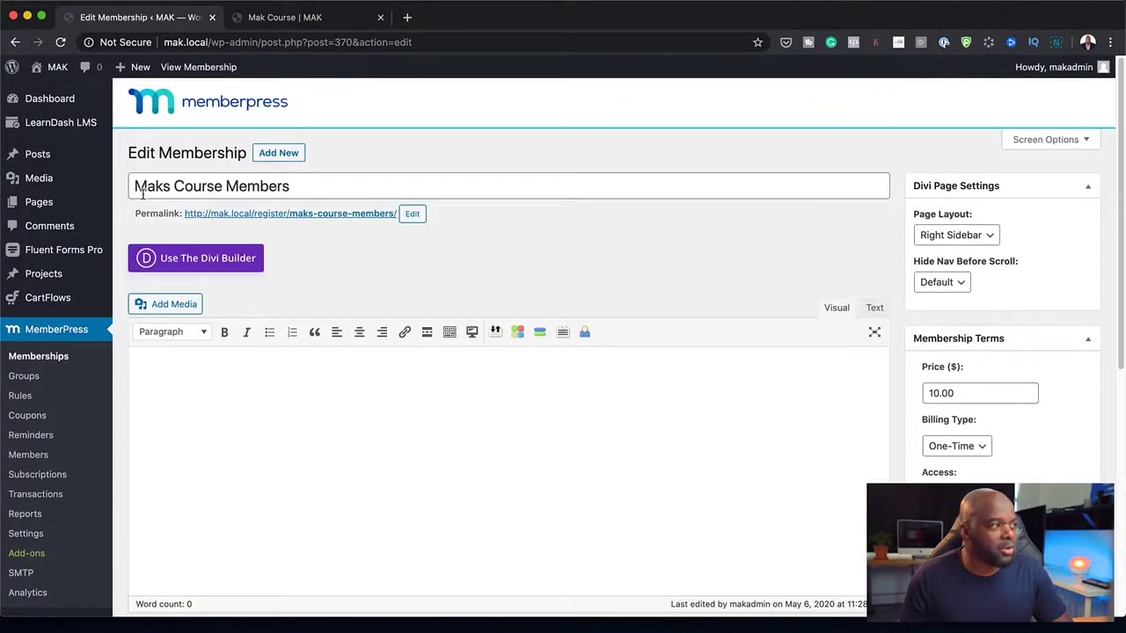
scroll(457, 408, down, 5)
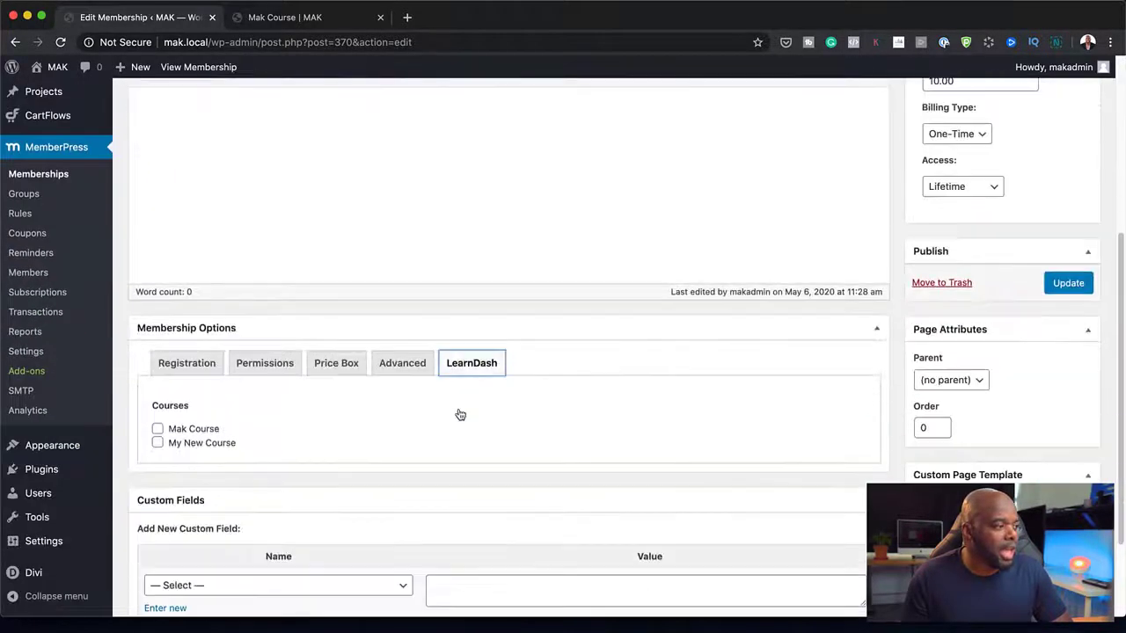
click(159, 440)
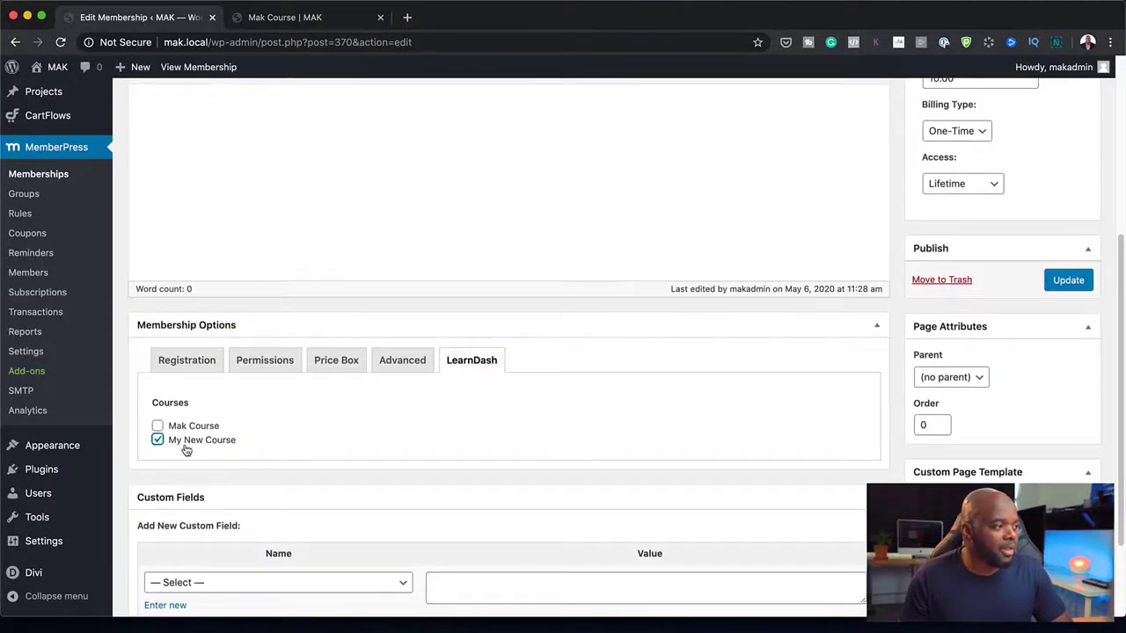
click(157, 439)
scroll(626, 426, up, 5)
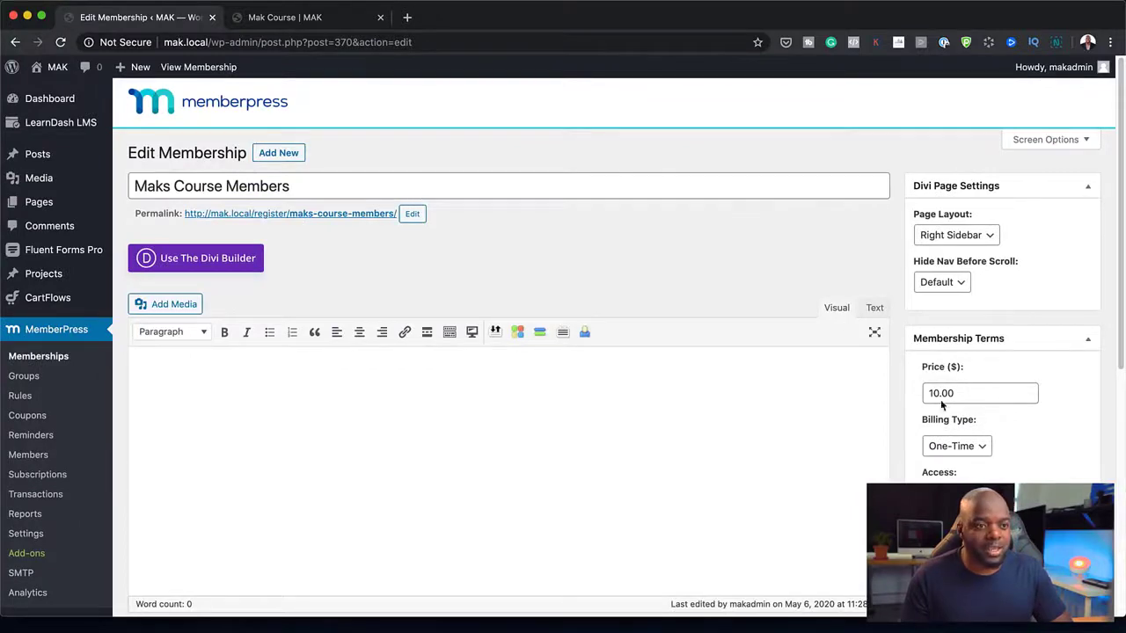
scroll(565, 473, down, 10)
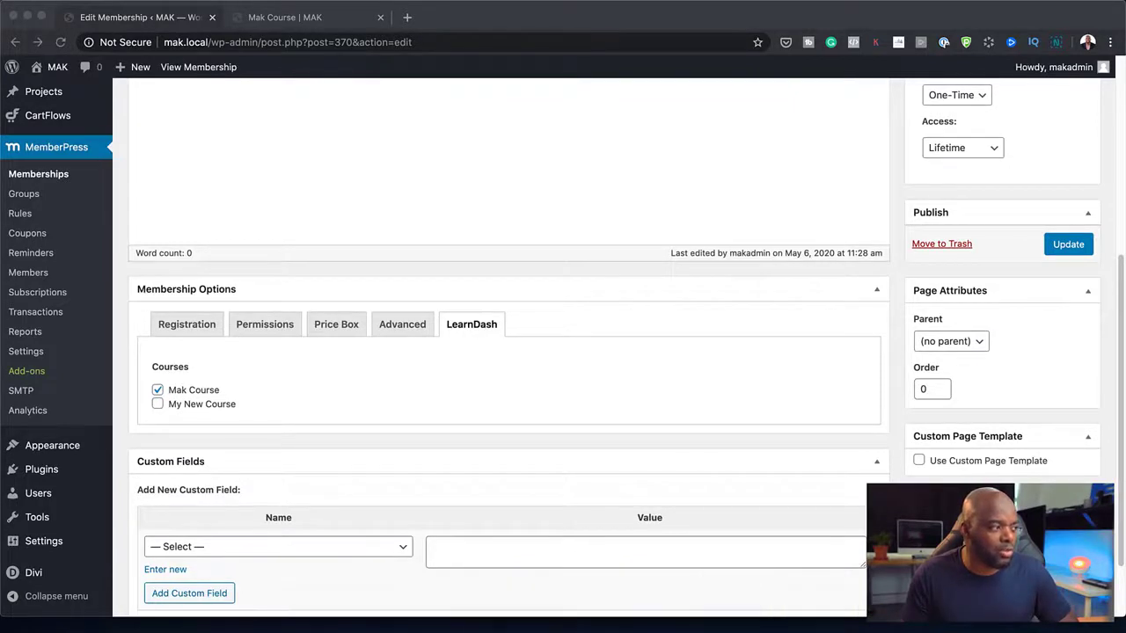
scroll(562, 352, up, 1)
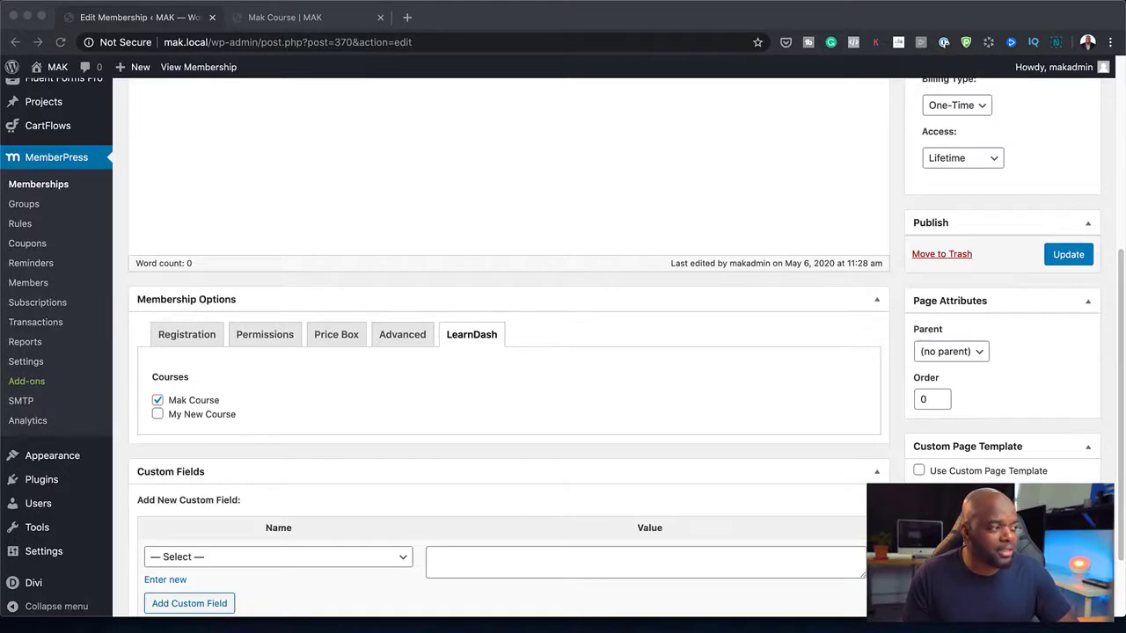
scroll(563, 351, up, 4)
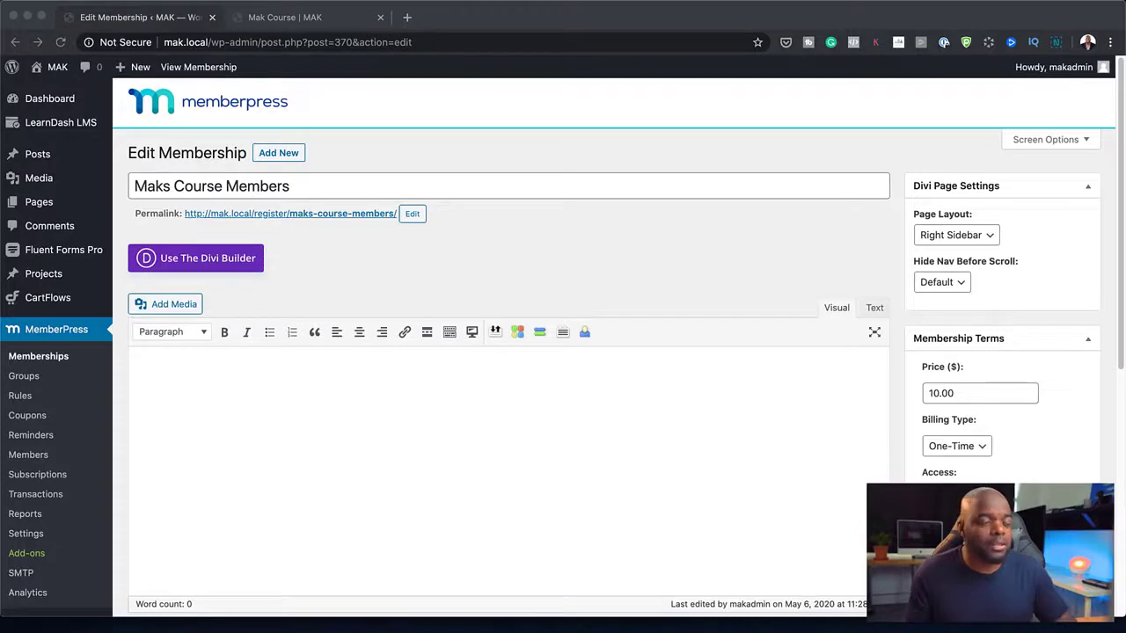
scroll(563, 351, down, 5)
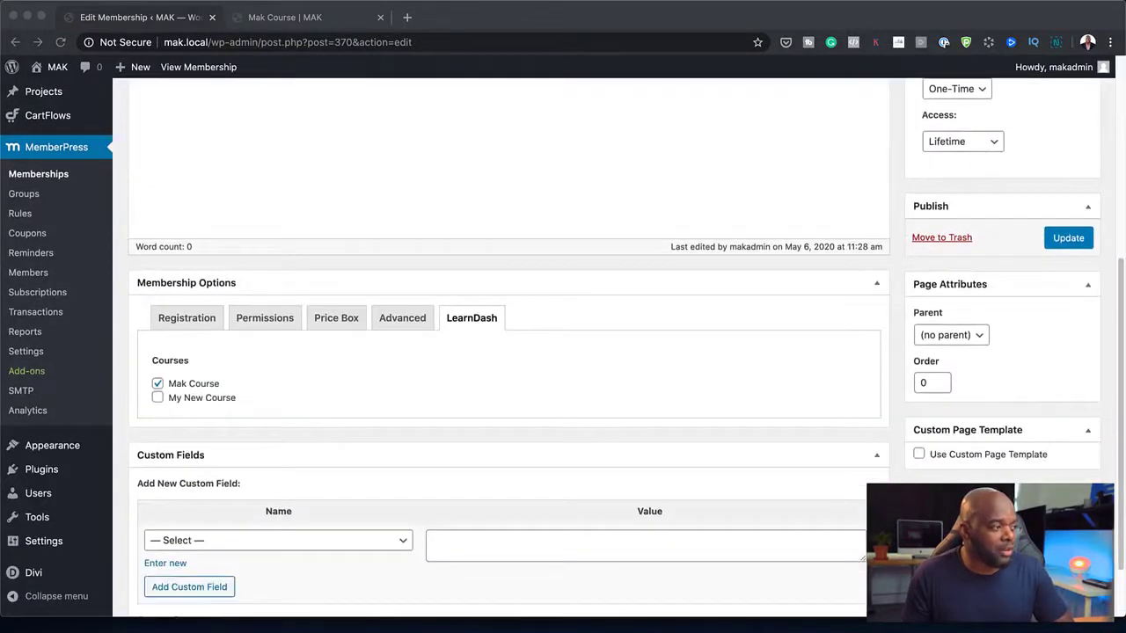
- Add "My New Course" to the membership's LearnDash courses as well and update the membership
click(157, 397)
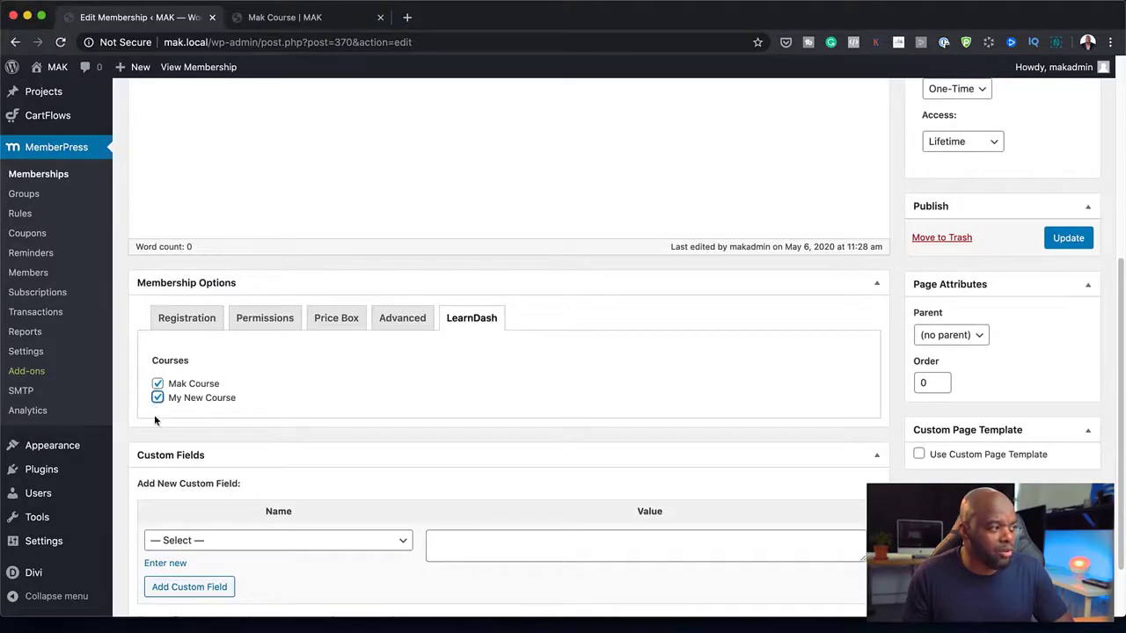
scroll(375, 375, up, 5)
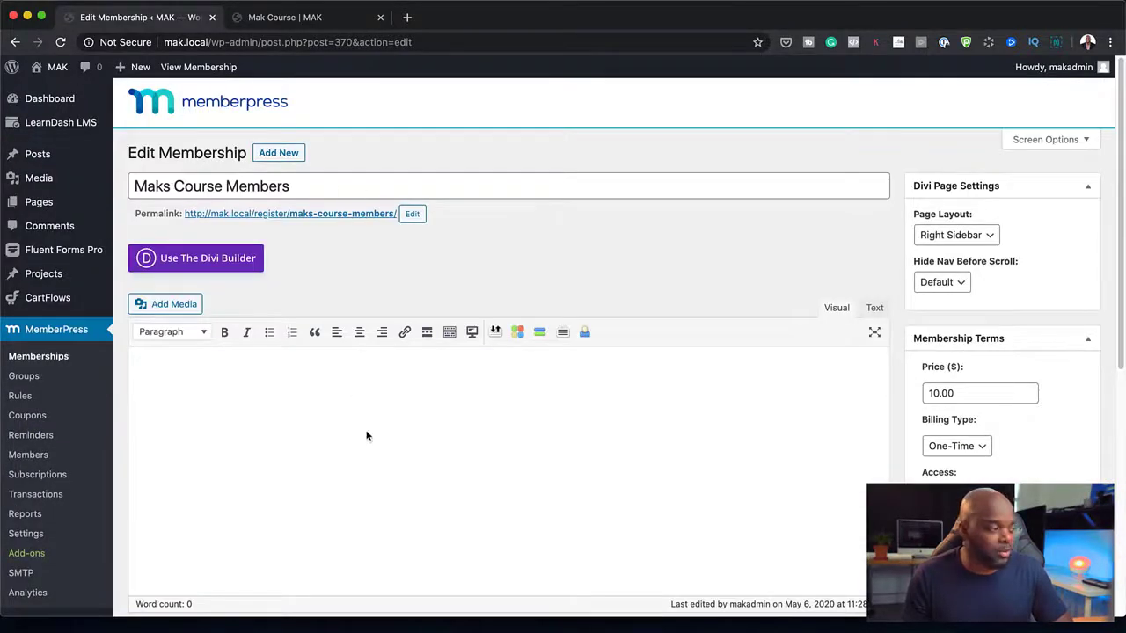
scroll(365, 435, down, 4)
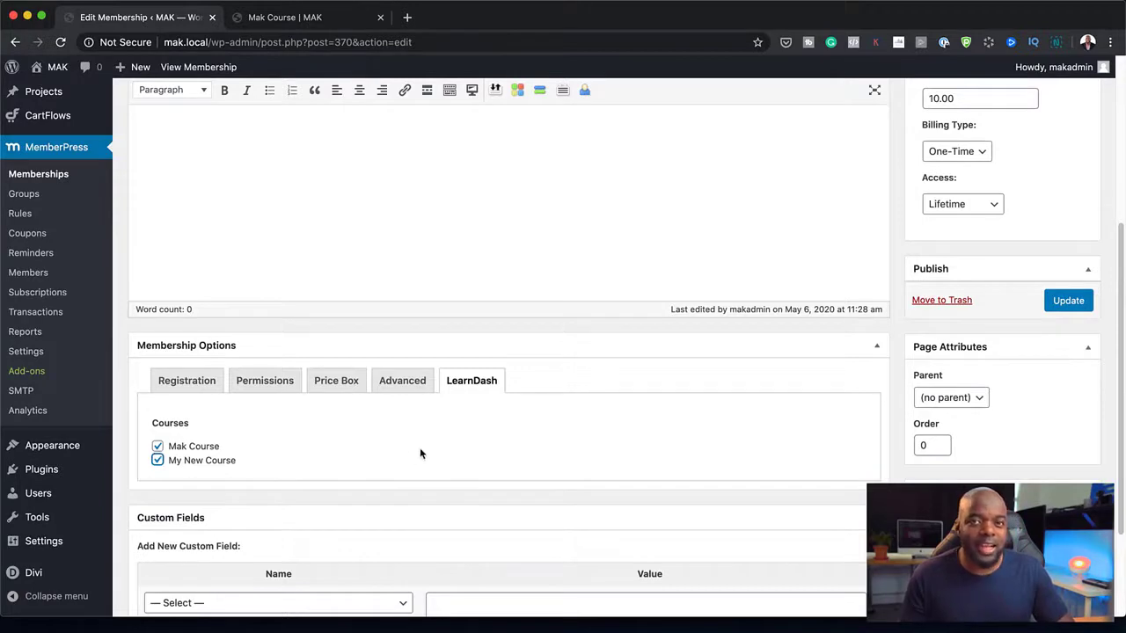
click(1069, 302)
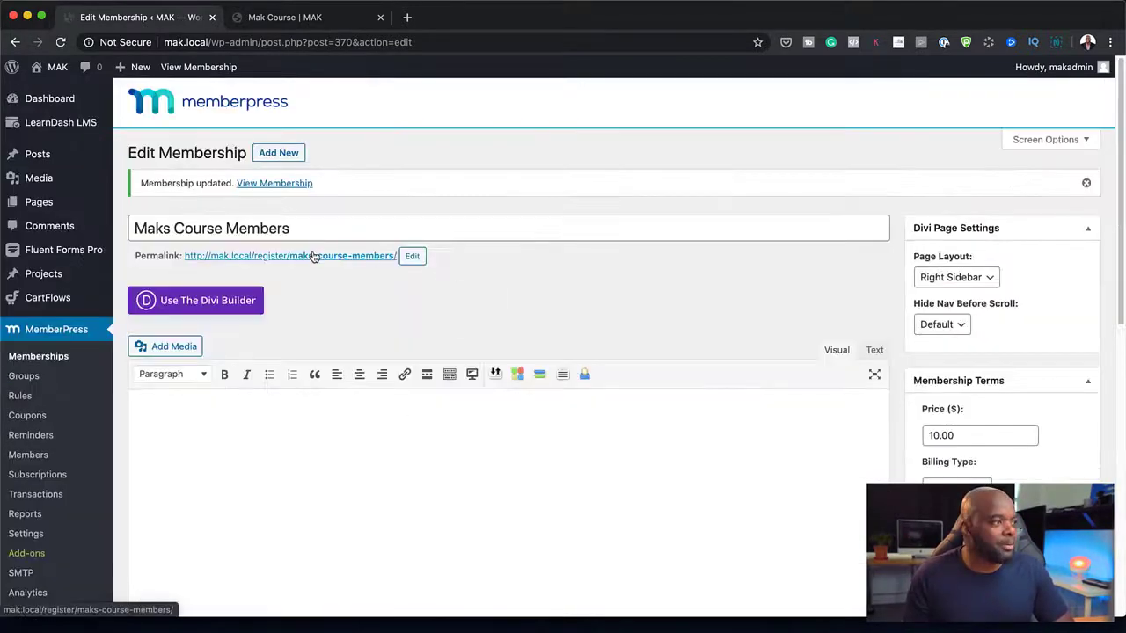